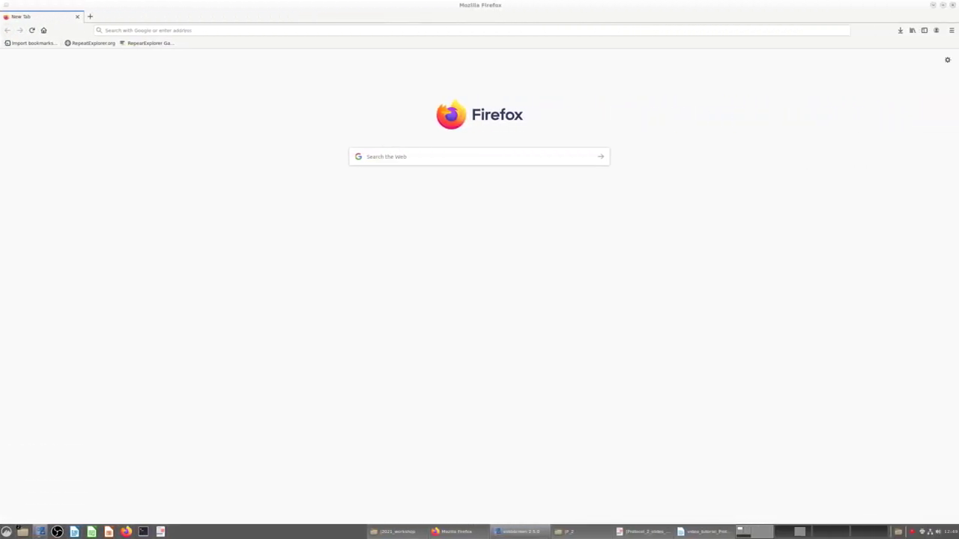
- Enter the RepeatExplorer Galaxy portal and create a new history named 'Protocol 2'
left_click(144, 43)
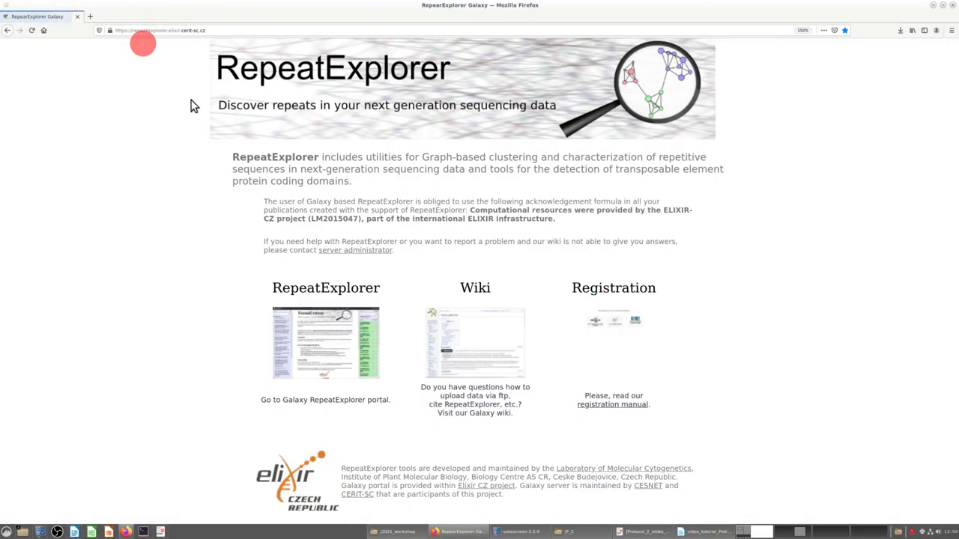
left_click(320, 327)
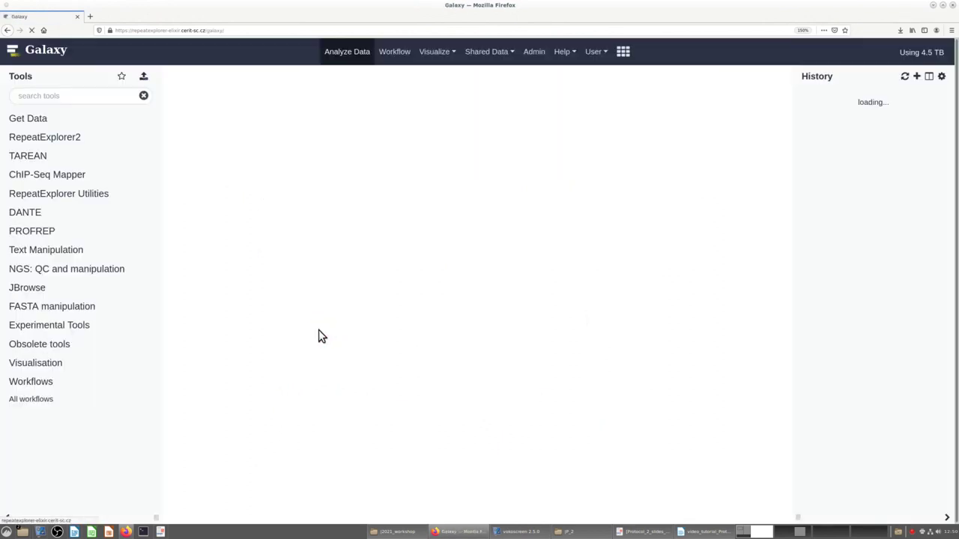
left_click(920, 80)
left_click(917, 77)
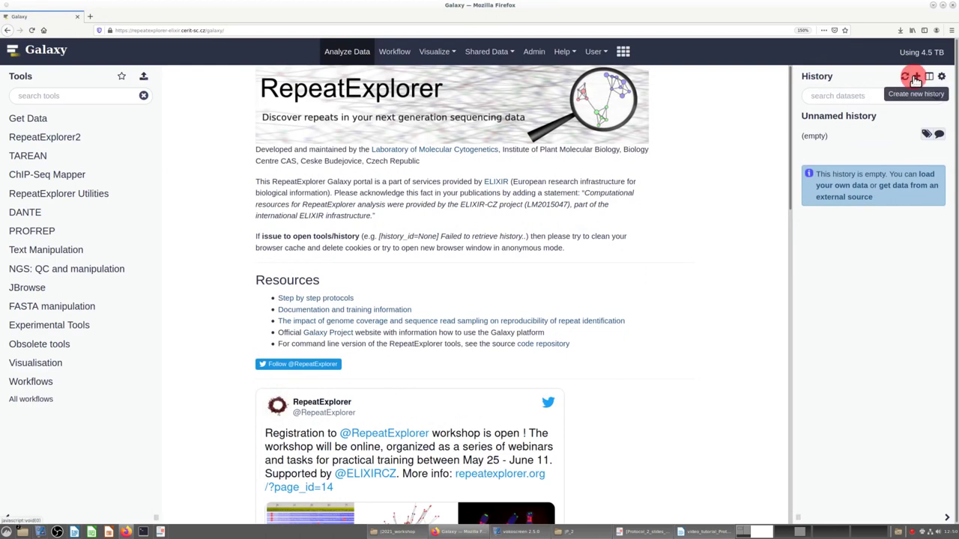
left_click(863, 116)
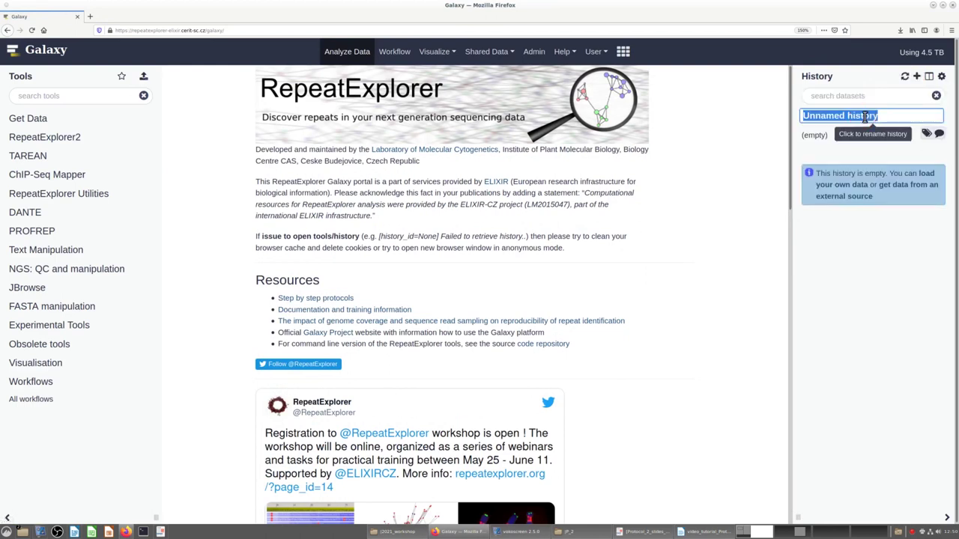
type("Prot")
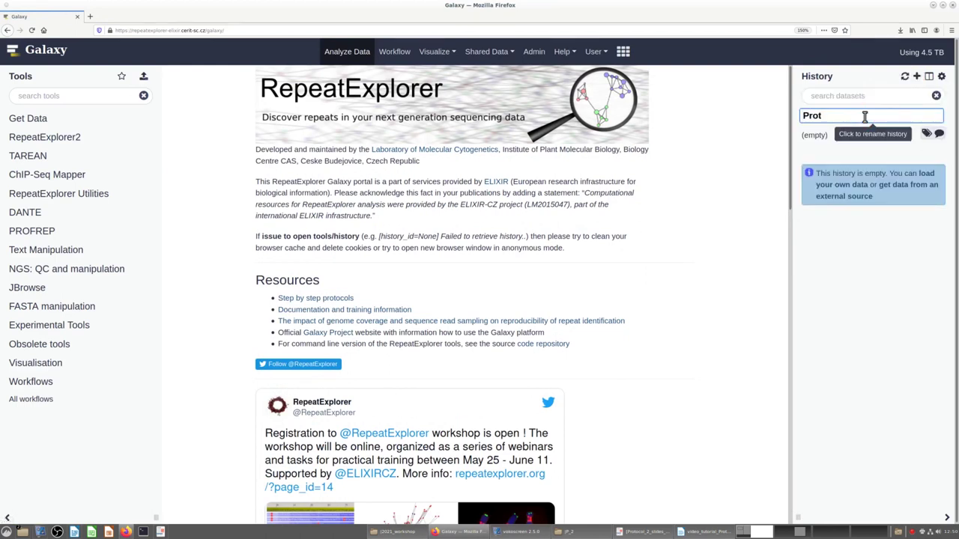
type("ocol 2")
key("Return")
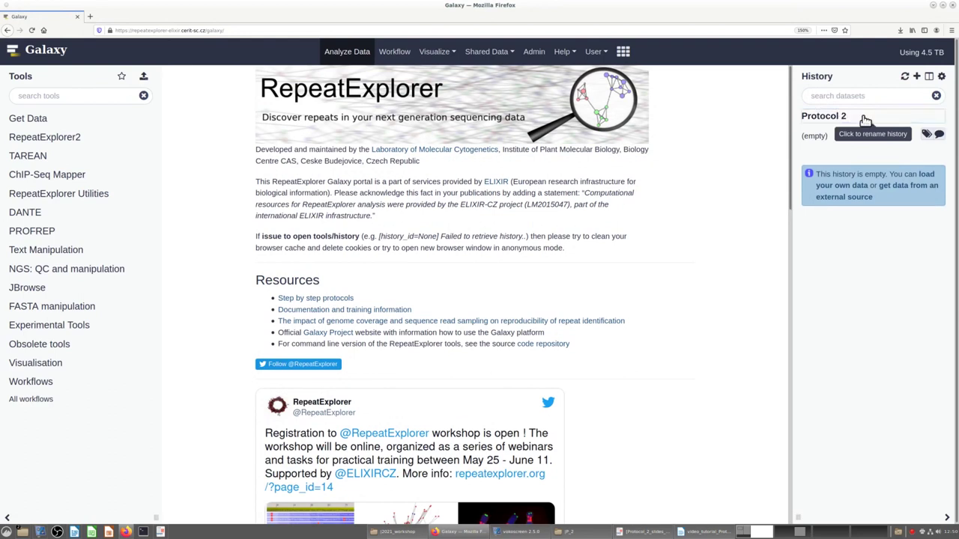
- Import all six read files from workshop_2021_DATA > Protocol 2 into the history as datasets
left_click(486, 51)
left_click(485, 79)
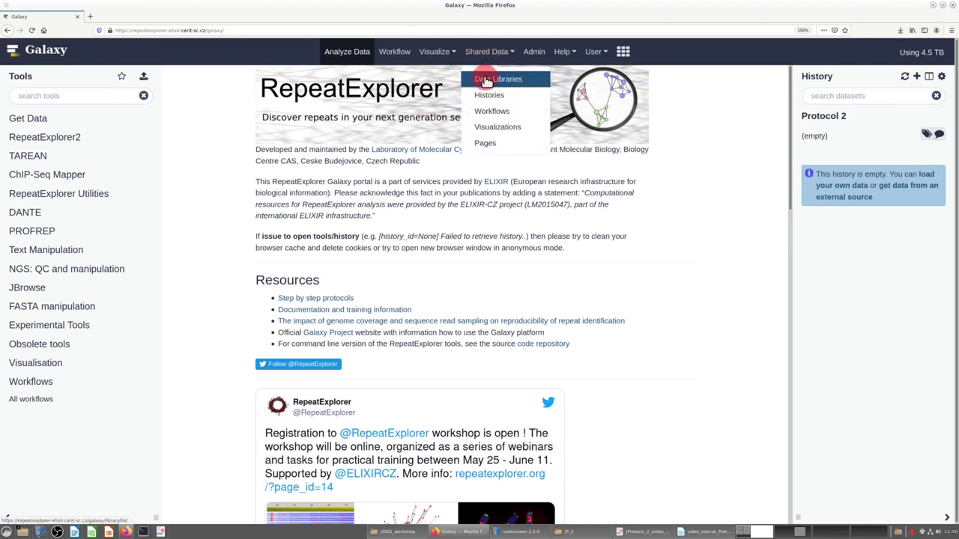
left_click(77, 184)
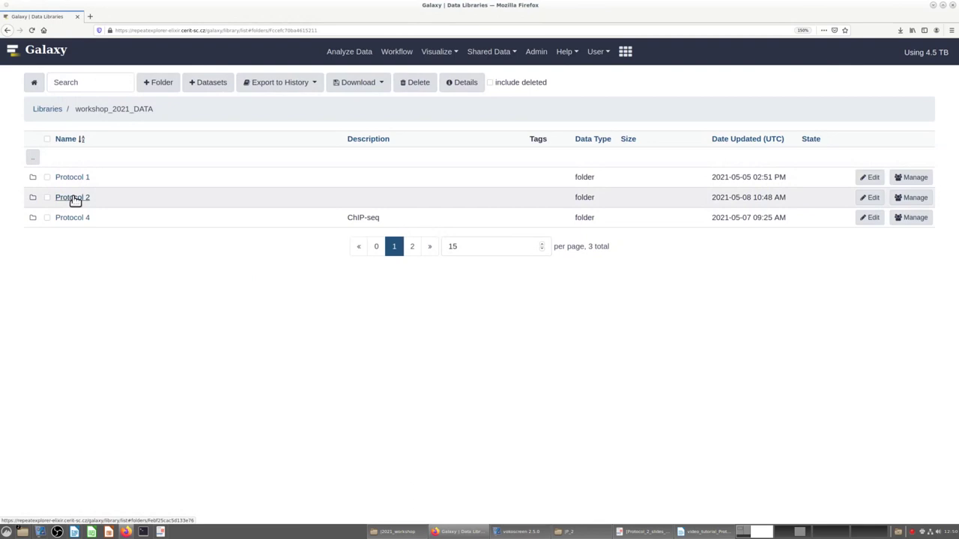
left_click(75, 199)
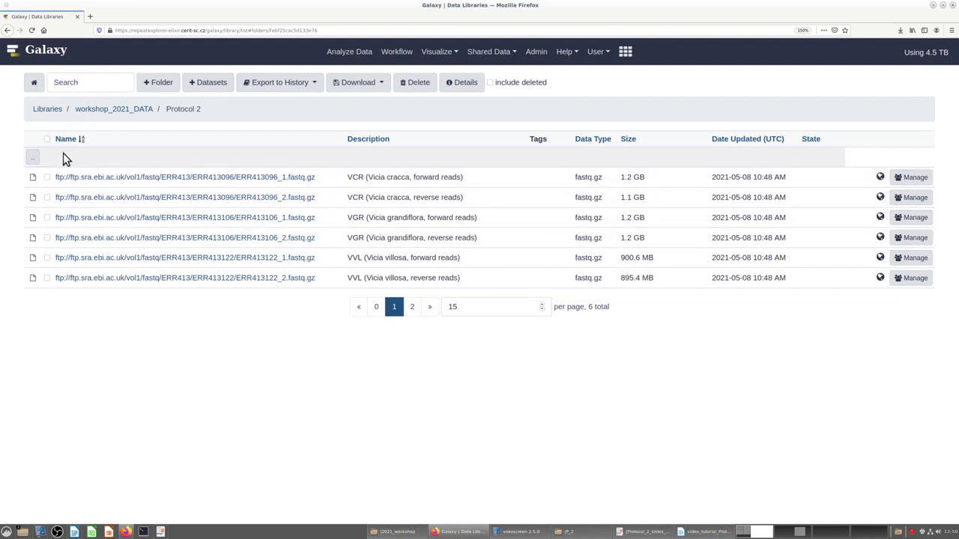
left_click(47, 139)
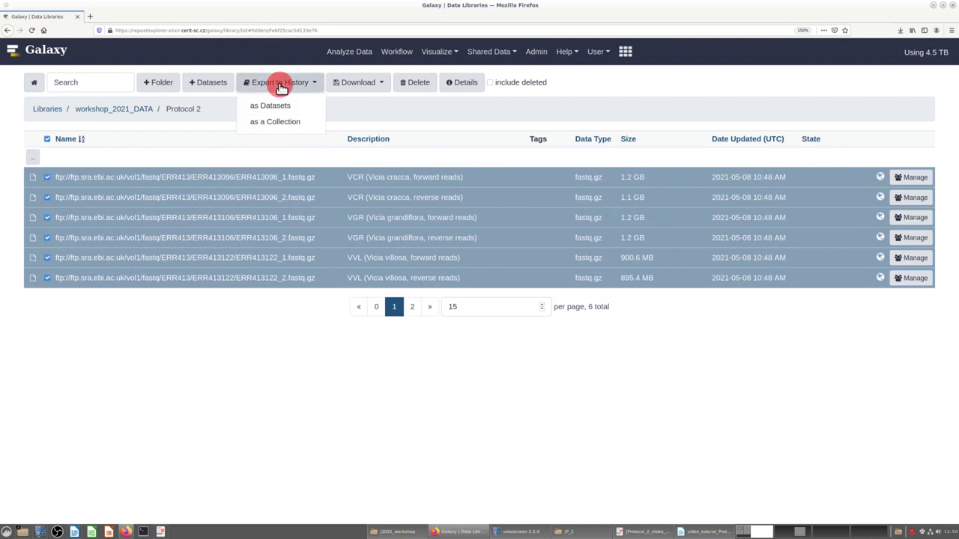
left_click(275, 106)
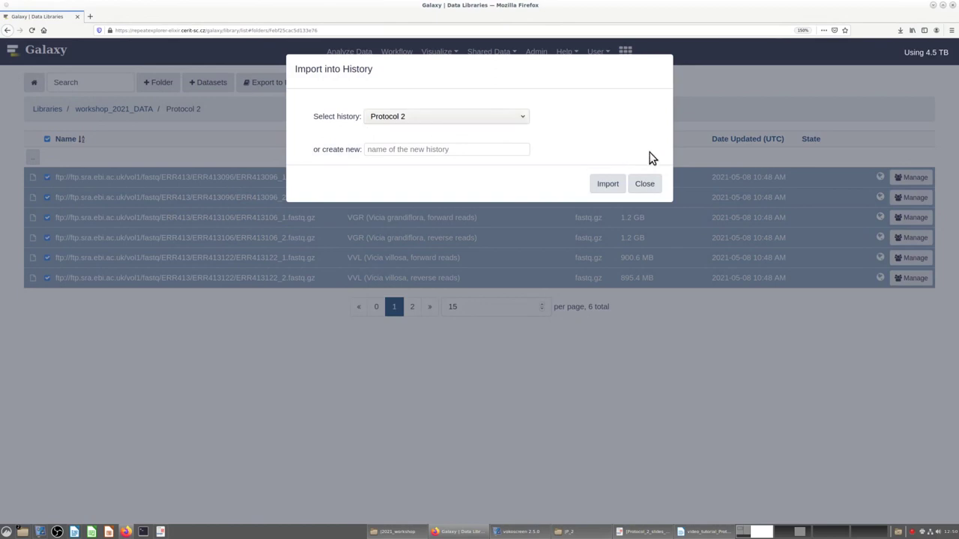
left_click(609, 184)
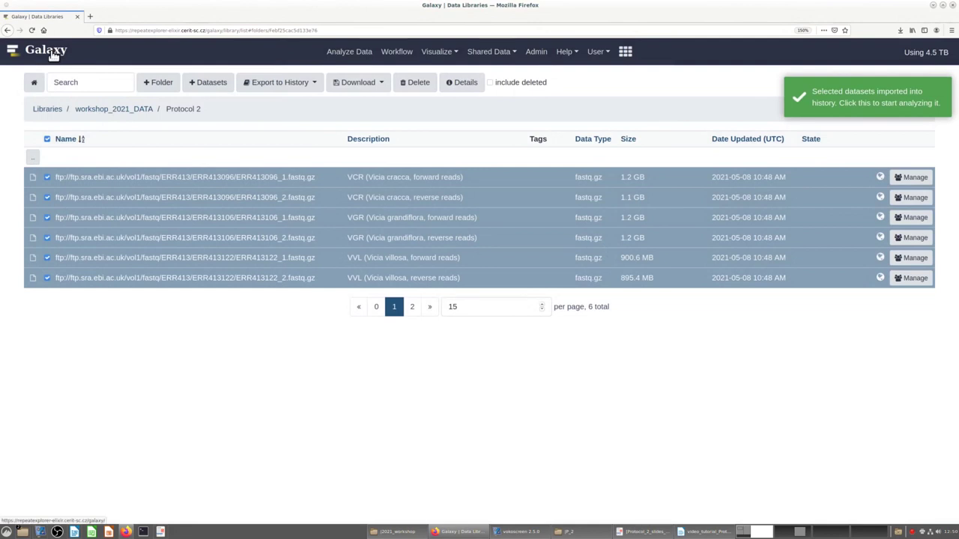
left_click(51, 56)
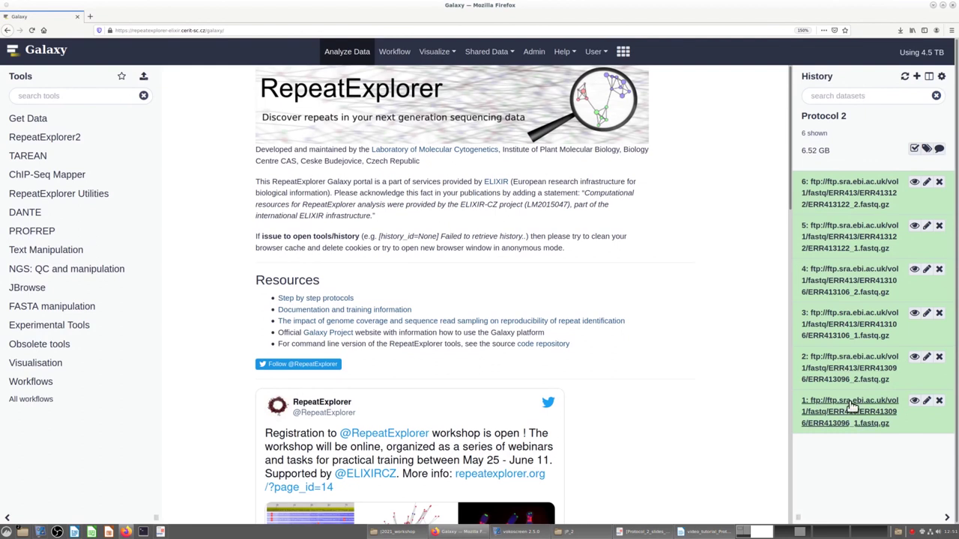
- Prefix dataset 1's name with 'VCR -' and save its attributes
left_click(926, 405)
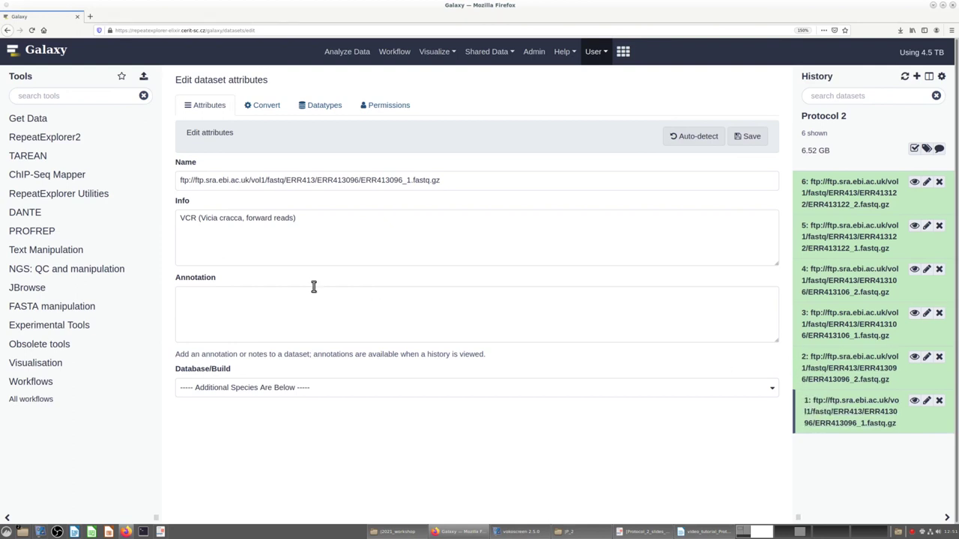
left_click(180, 180)
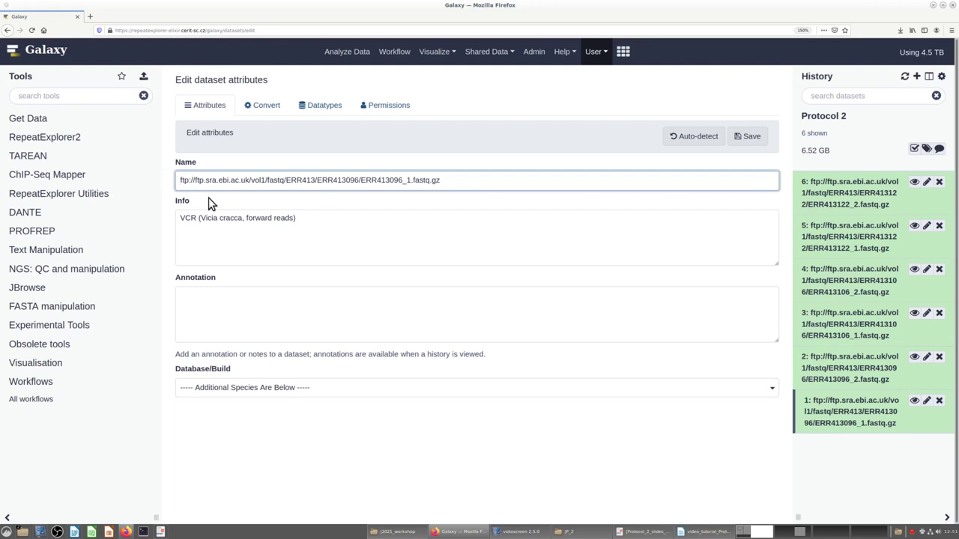
type("VCR")
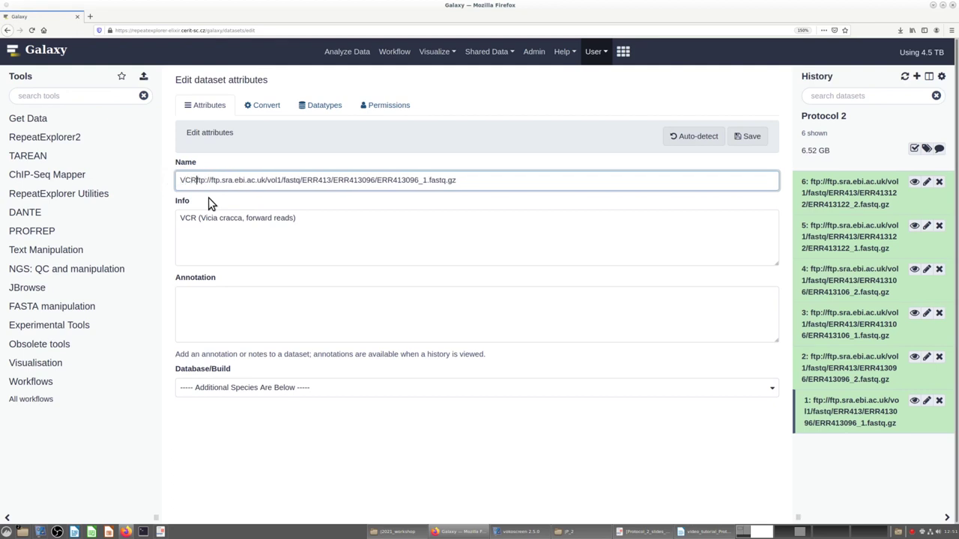
type(" -")
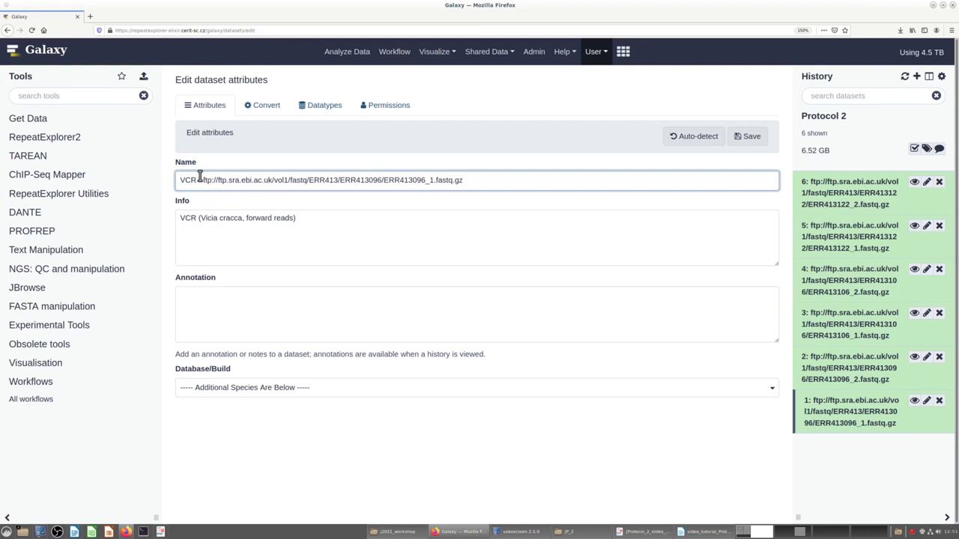
left_click(747, 136)
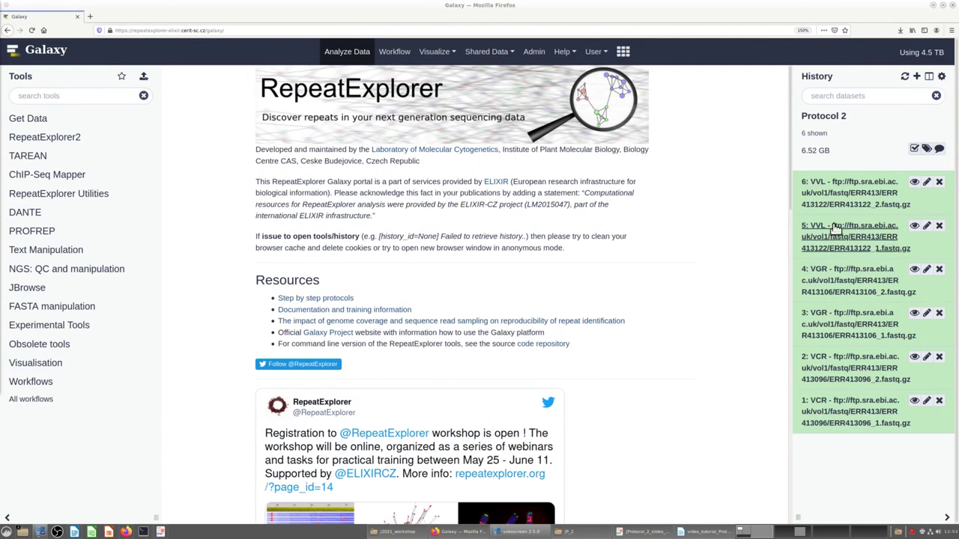
left_click(61, 96)
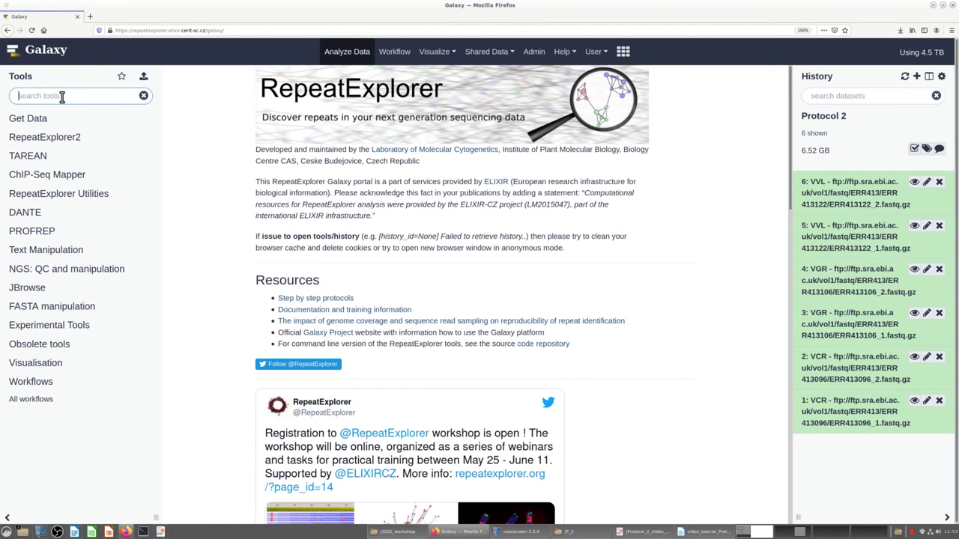
- Run FastQC on datasets 1–6 together as multiple input datasets
type("fostqc")
double_click(63, 96)
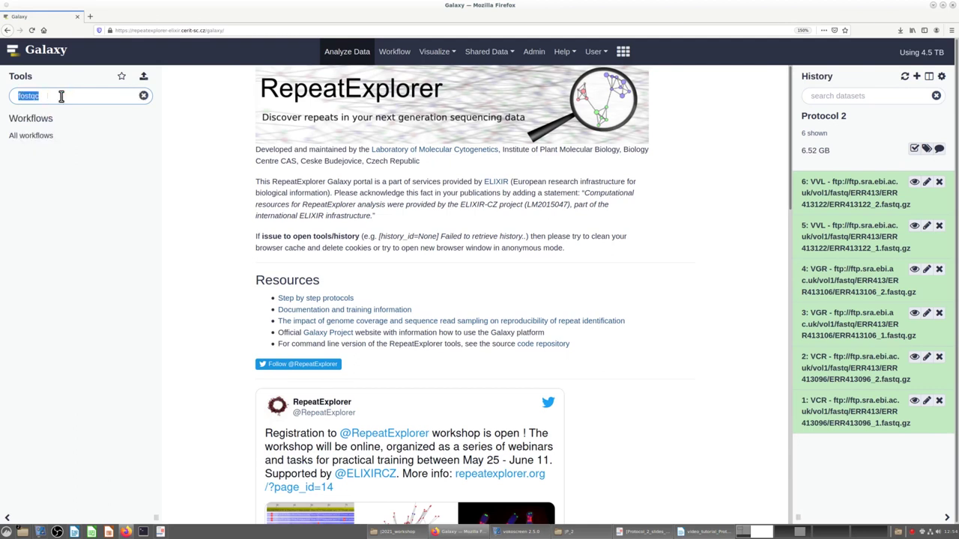
type("fa")
left_click(29, 163)
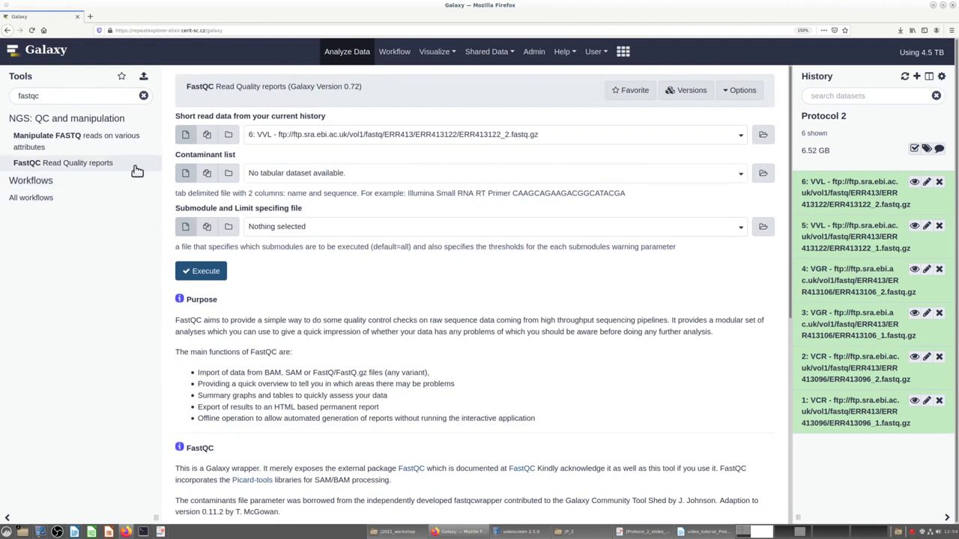
left_click(210, 138)
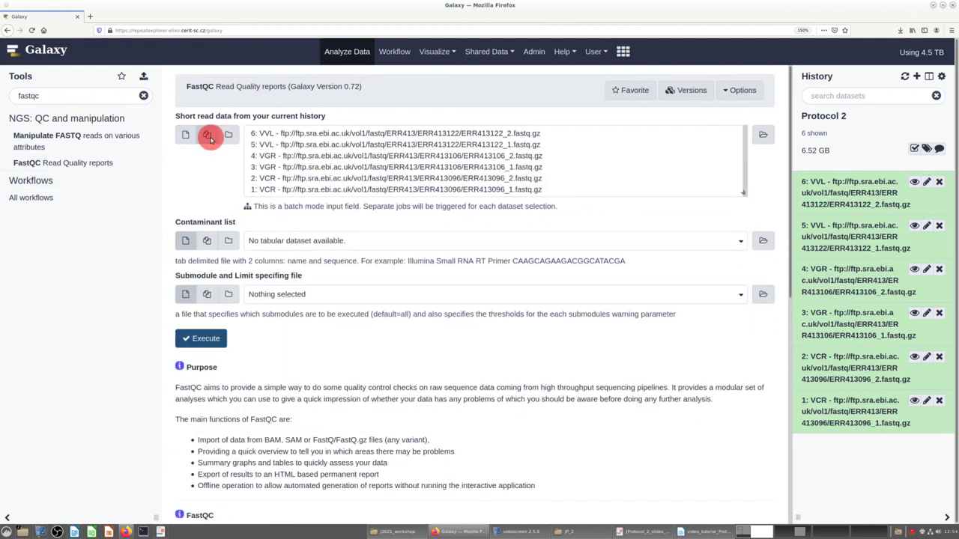
left_click(258, 190)
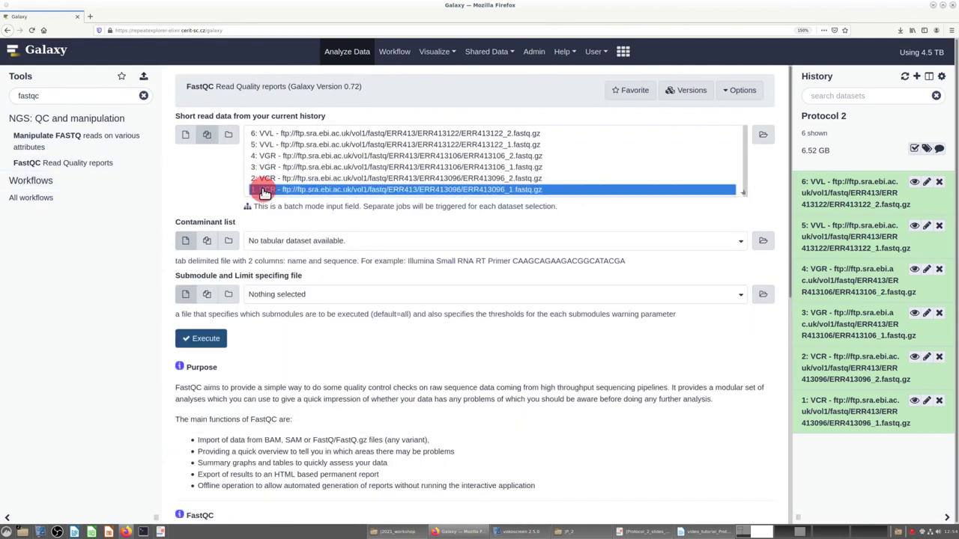
left_click(274, 134, "shift")
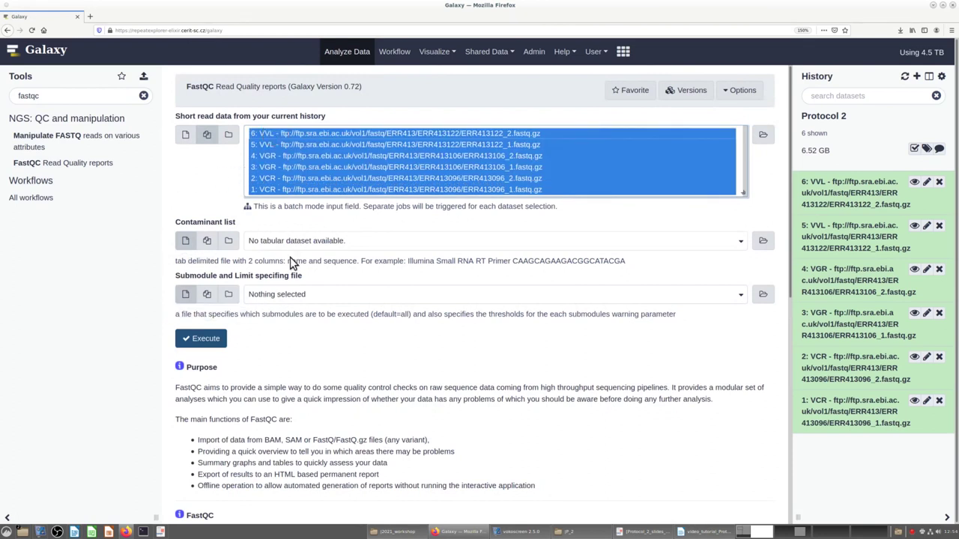
left_click(217, 341)
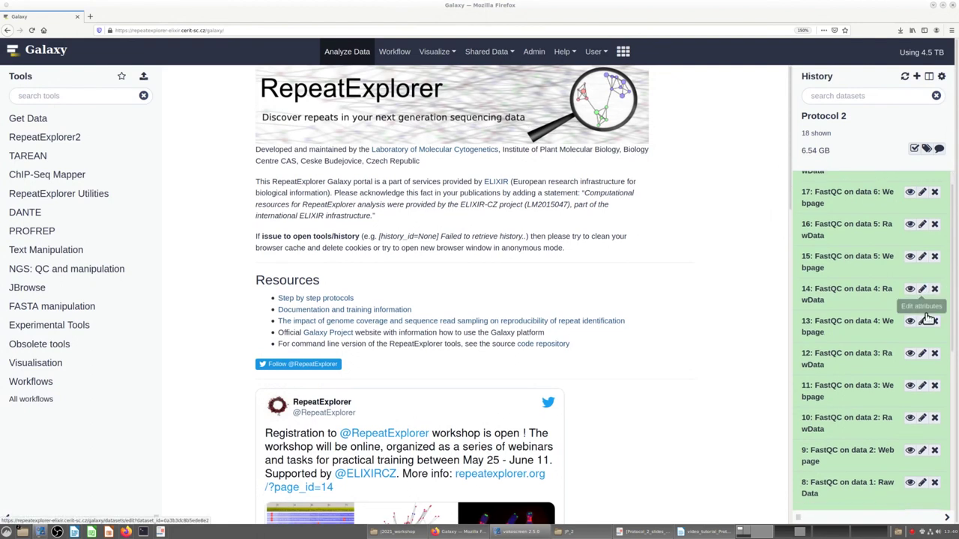
- Open dataset 17's FastQC web report in a new tab and scroll through it
scroll(929, 317, "down", 2)
scroll(928, 317, "up", 2)
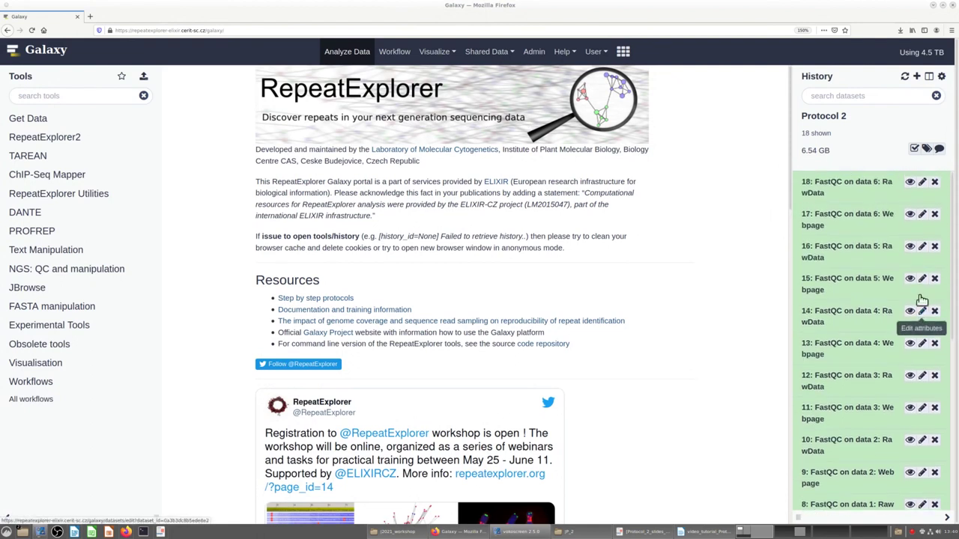
right_click(906, 215)
left_click(910, 220)
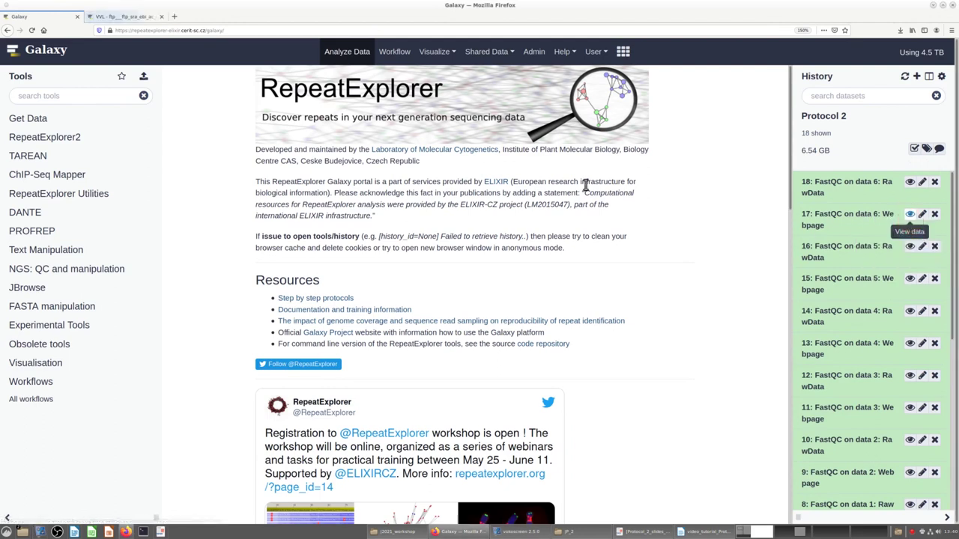
left_click(131, 18)
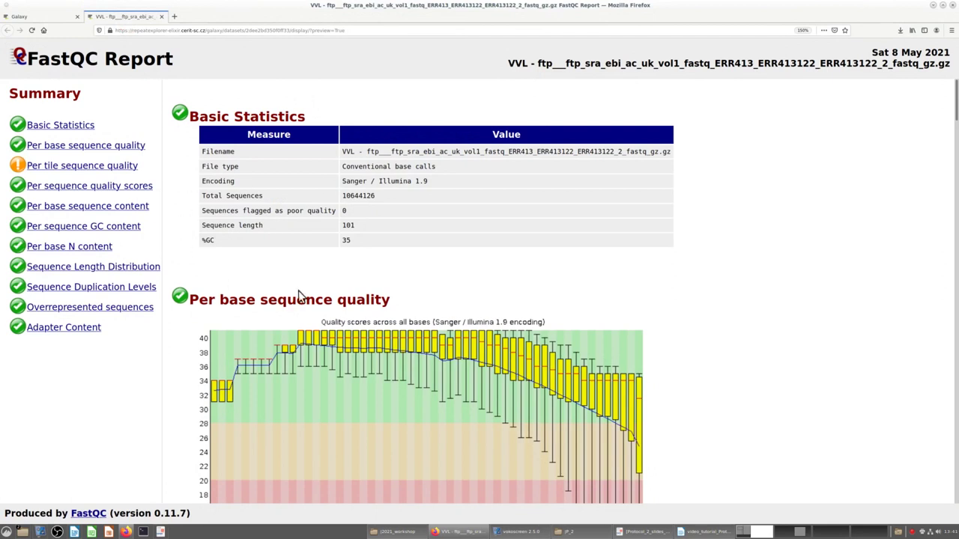
mouse_move(956, 101)
left_mouse_down()
mouse_move(949, 208)
mouse_move(928, 266)
left_mouse_up()
scroll(927, 263, "up", 5)
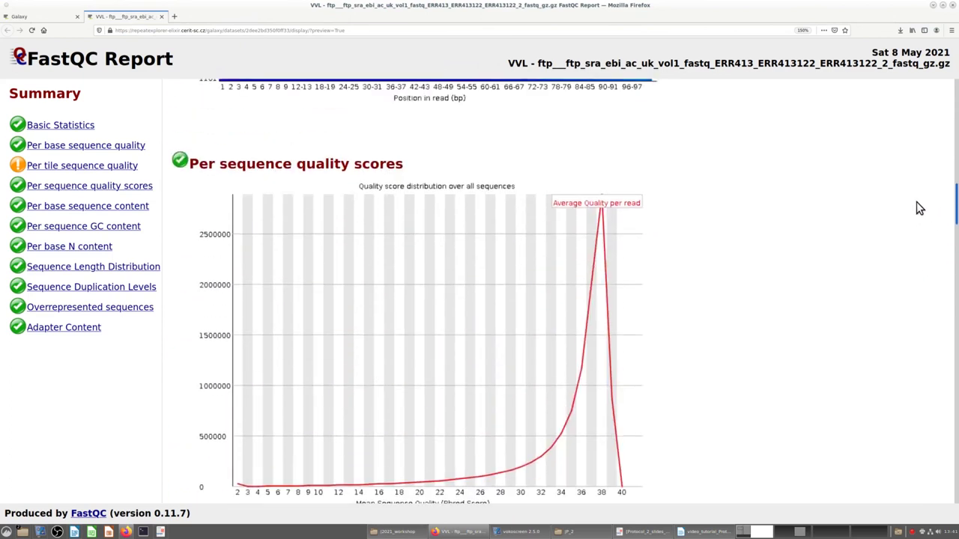
scroll(917, 224, "down", 5)
scroll(918, 262, "up", 2)
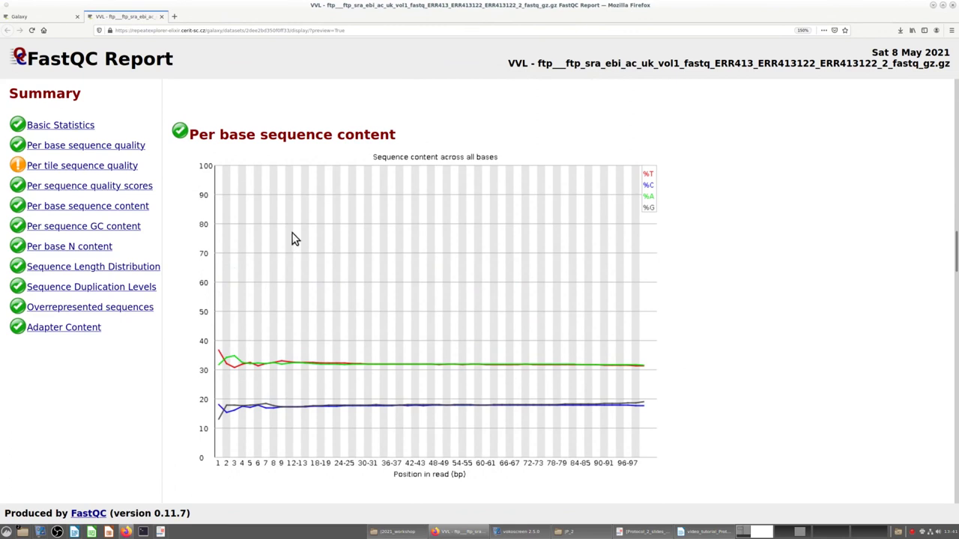
left_click(41, 21)
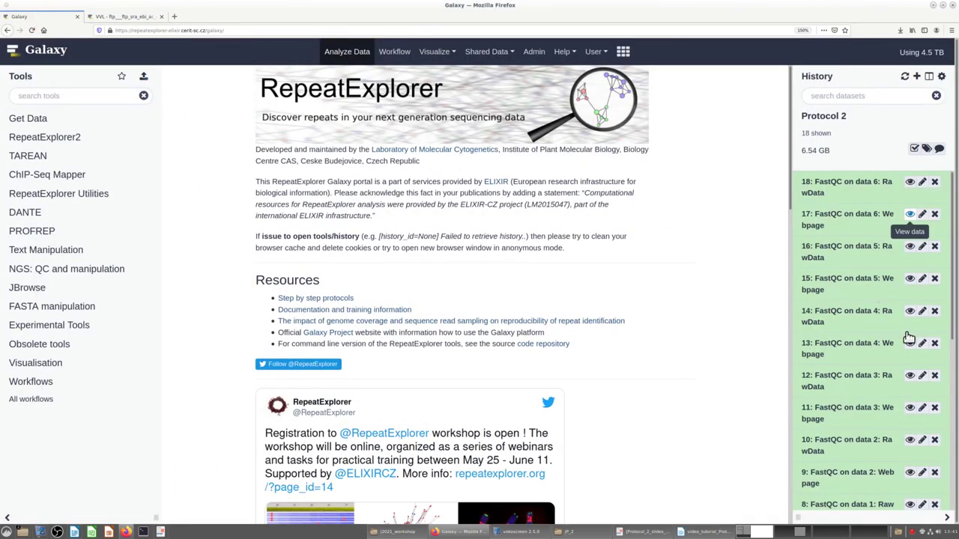
- Review dataset 7's VCR FastQC report, marking its Total Sequences value, then expand RepeatExplorer Utilities
scroll(910, 337, "down", 3)
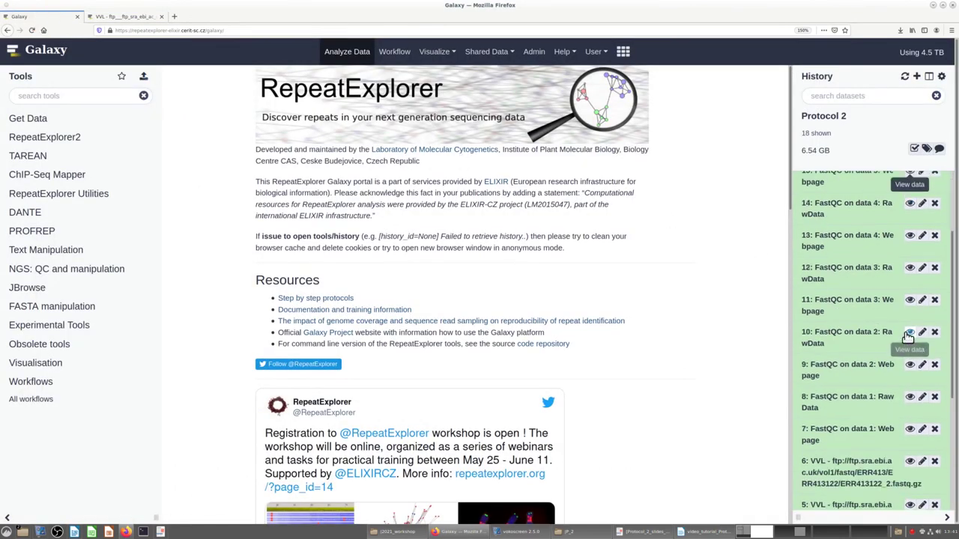
right_click(910, 429)
left_click(909, 434)
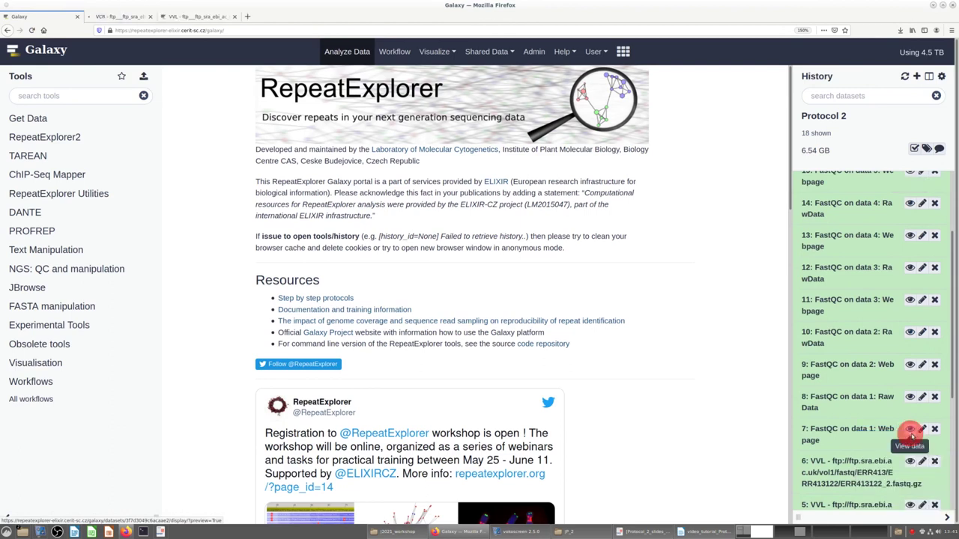
left_click(129, 18)
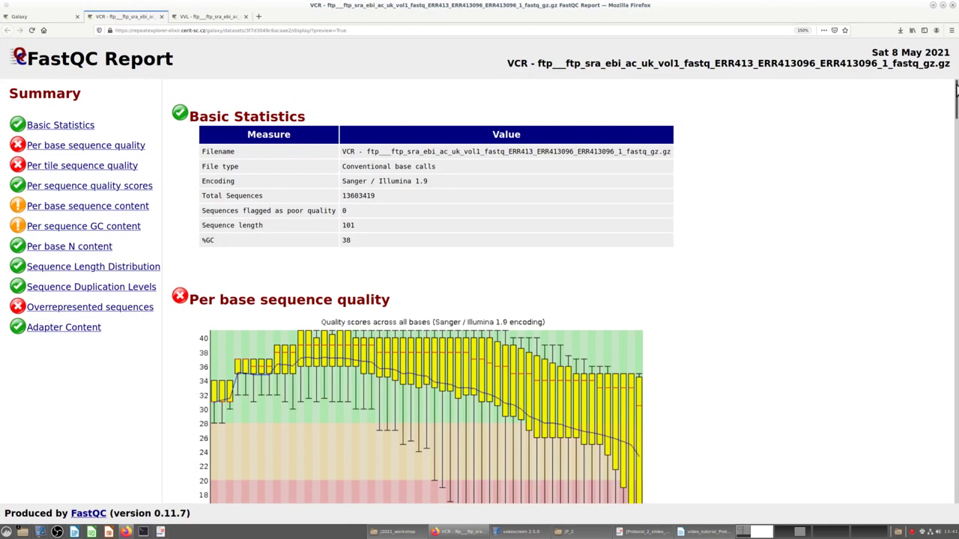
left_click_drag(956, 88, 956, 103)
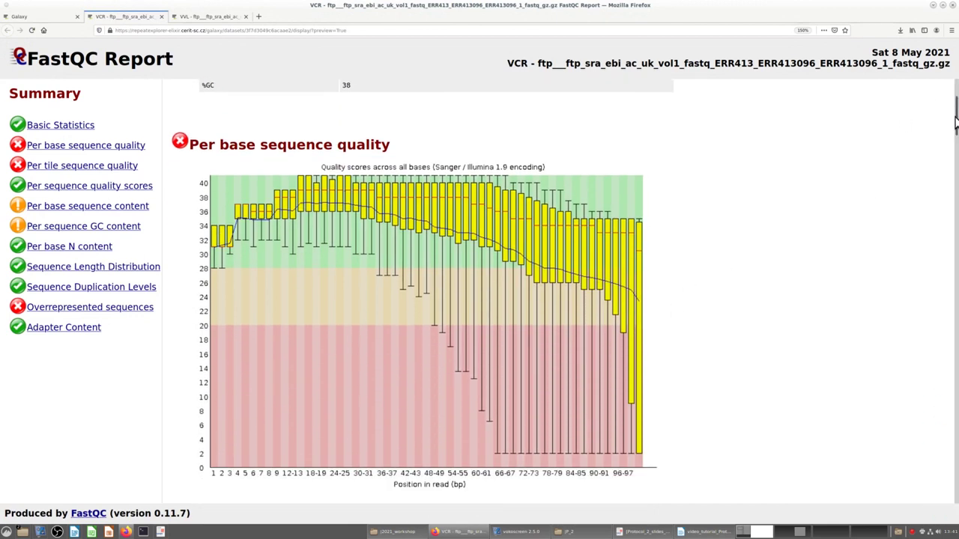
mouse_move(956, 113)
left_mouse_down()
mouse_move(934, 261)
mouse_move(934, 251)
left_mouse_up()
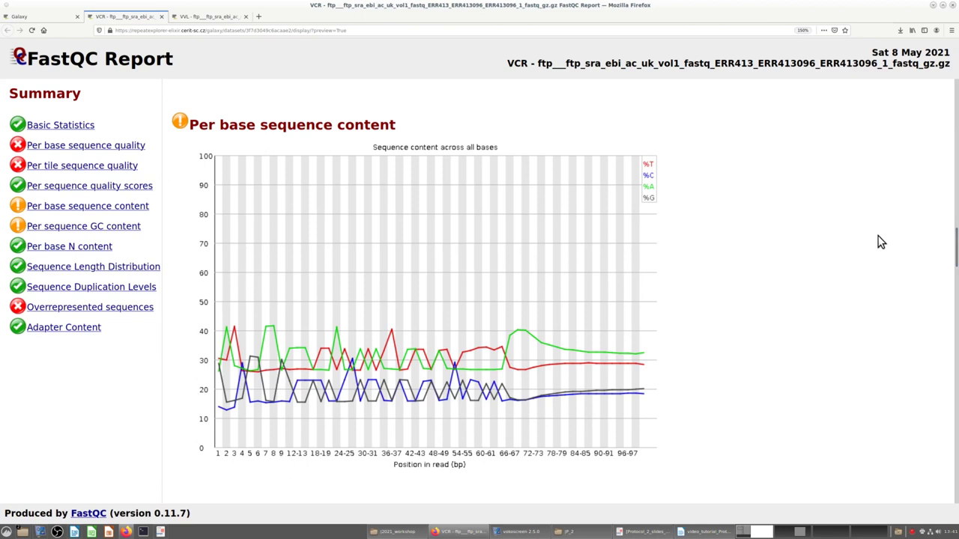
mouse_move(956, 251)
left_mouse_down()
mouse_move(926, 448)
mouse_move(899, 115)
mouse_move(884, 85)
left_mouse_up()
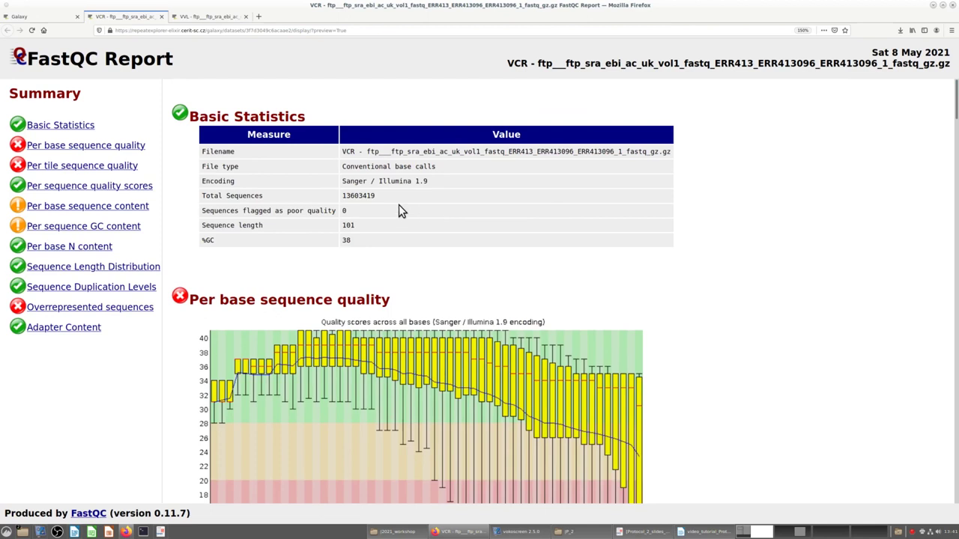
left_click_drag(377, 199, 343, 210)
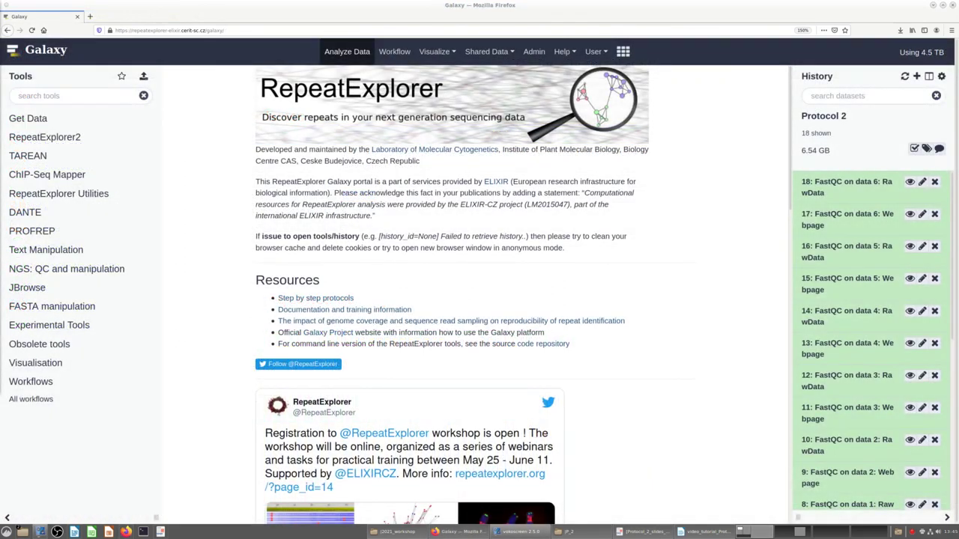
left_click(59, 195)
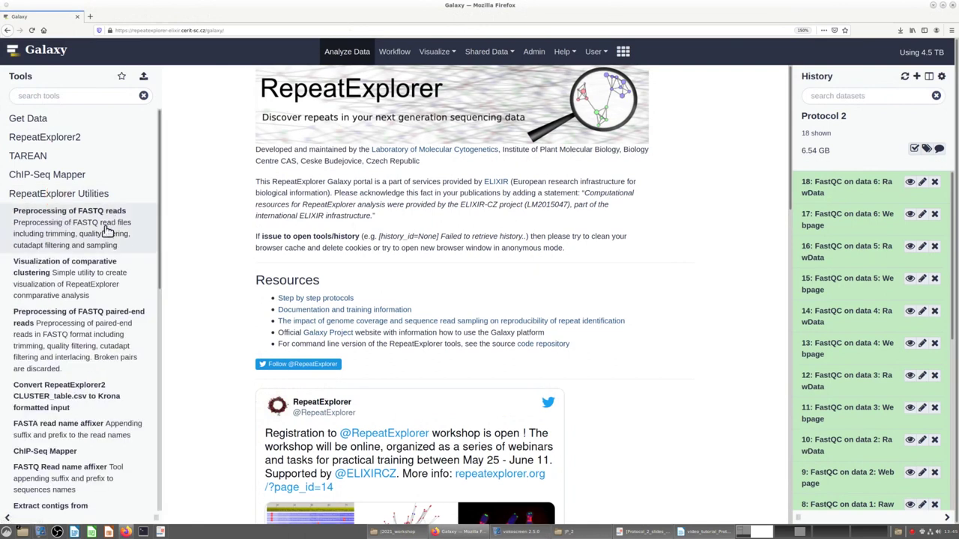
- Fill the paired-end preprocessing form: left reads dataset 1, right reads dataset 2, trimming on, end position 101
left_click(56, 318)
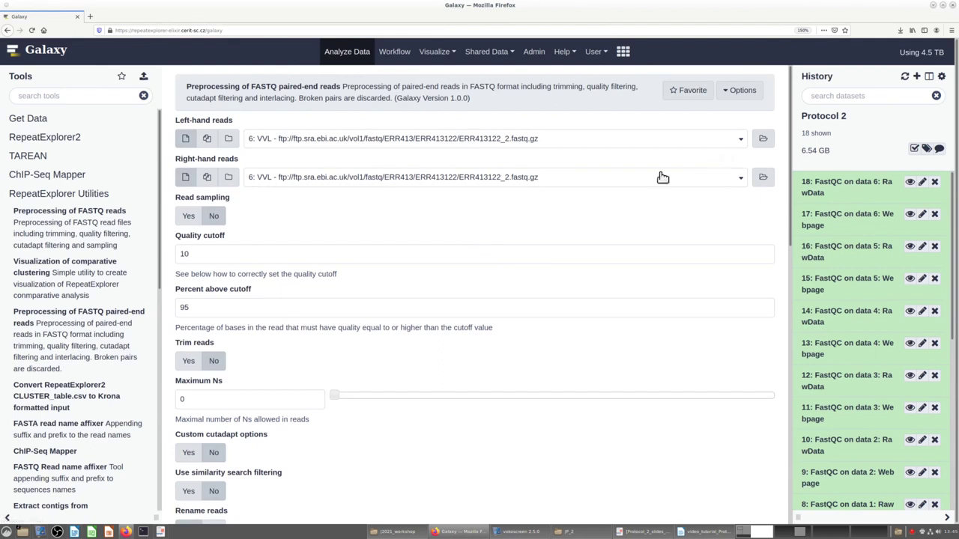
left_click(740, 180)
left_click(740, 142)
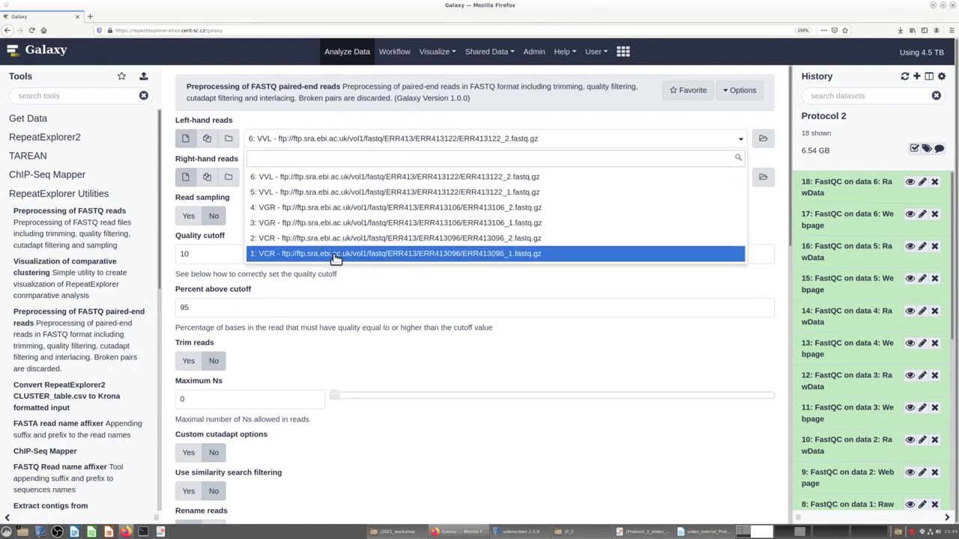
left_click(270, 254)
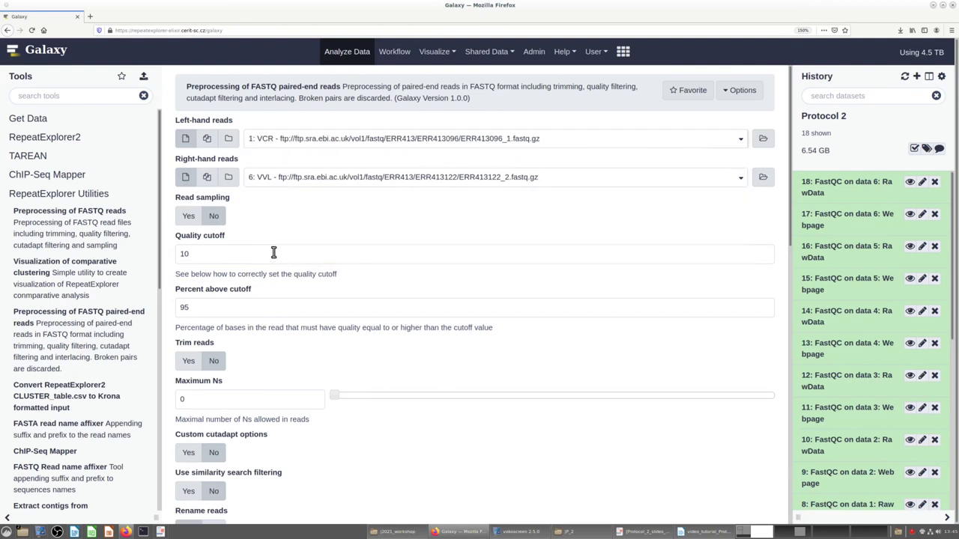
left_click(739, 179)
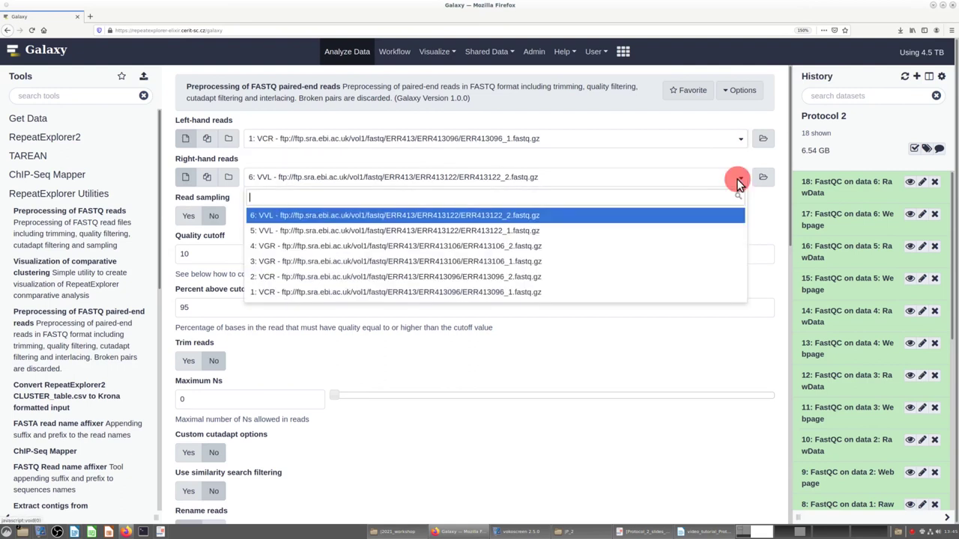
left_click(266, 277)
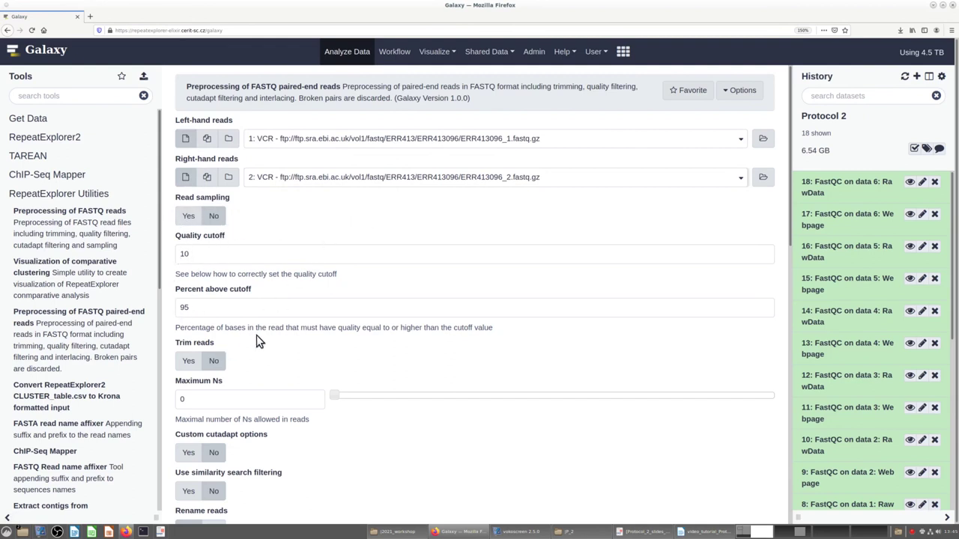
scroll(320, 332, "down", 3)
left_click(184, 254)
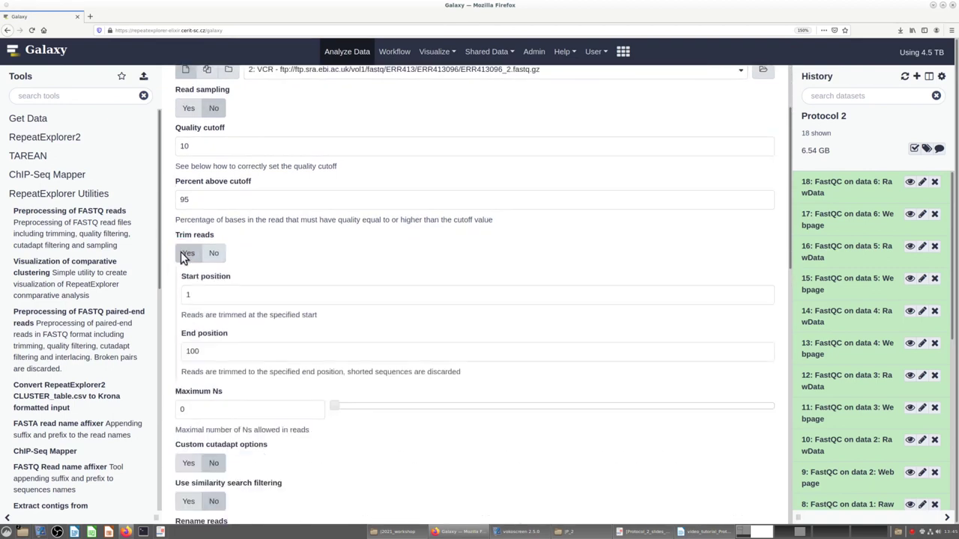
left_click(202, 351)
type("101")
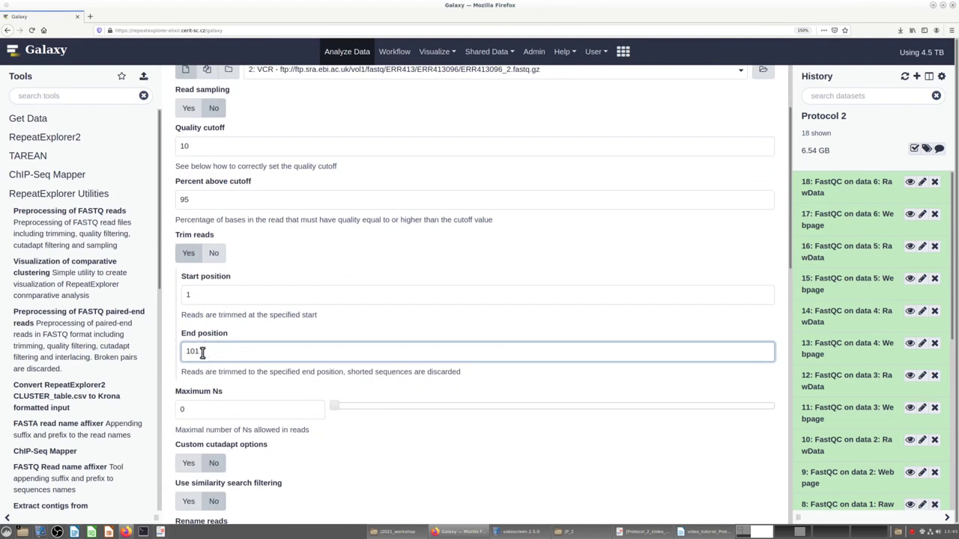
scroll(272, 339, "down", 3)
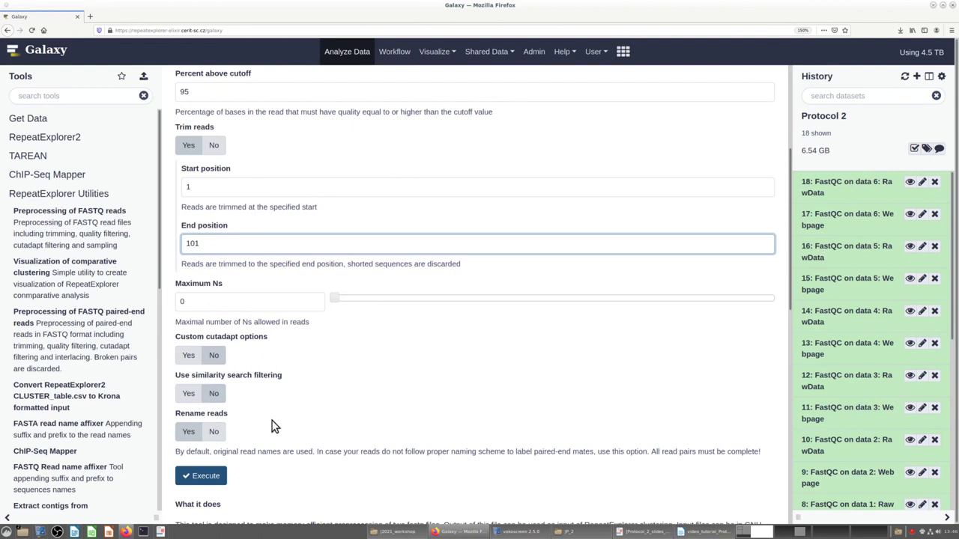
- Execute VCR preprocessing and expand output dataset 19 to check its job status
left_click(205, 477)
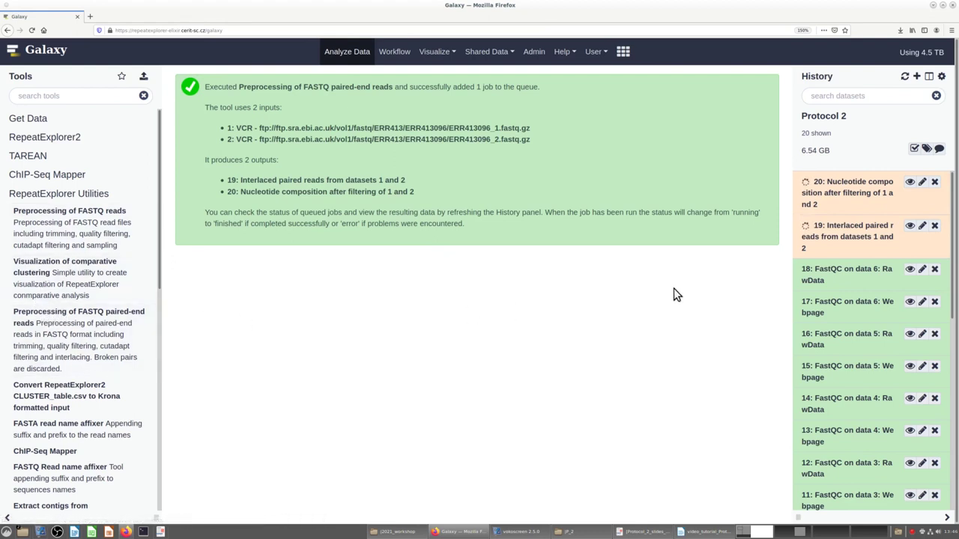
left_click(852, 228)
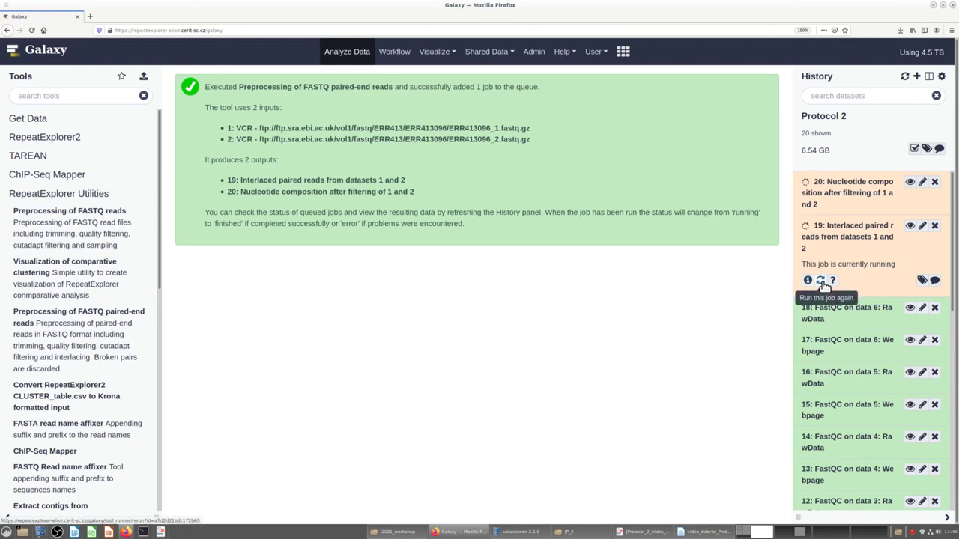
- Rerun paired-end preprocessing on the VGR pair, datasets 3 and 4
left_click(821, 282)
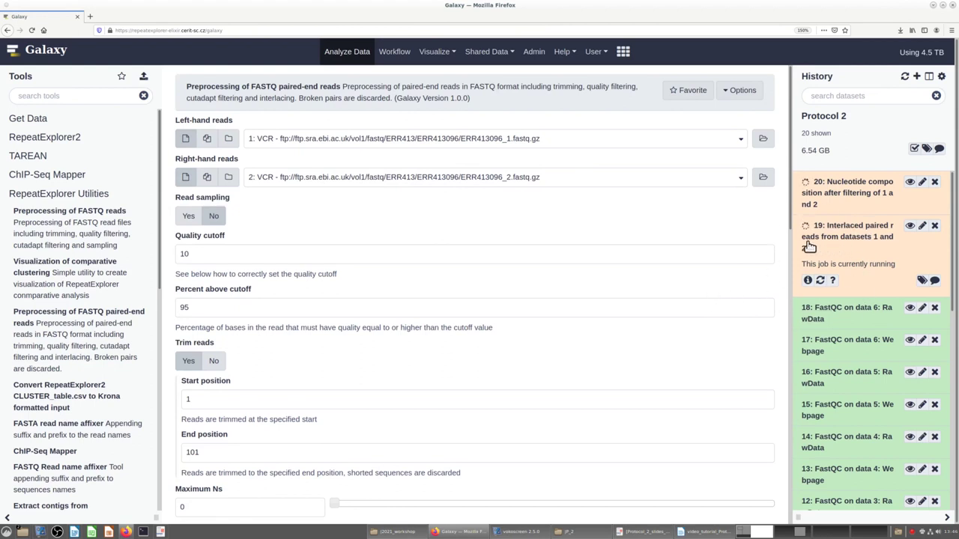
left_click(741, 139)
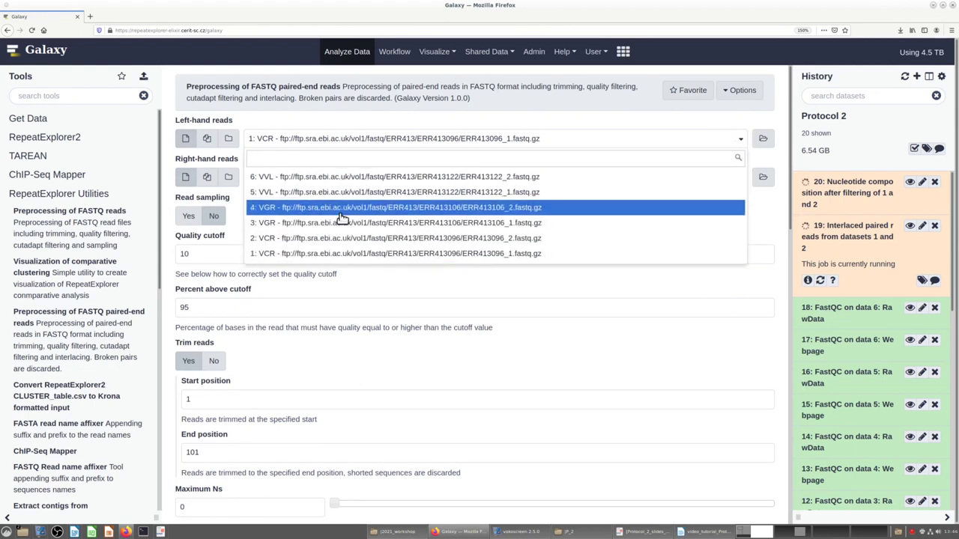
left_click(341, 223)
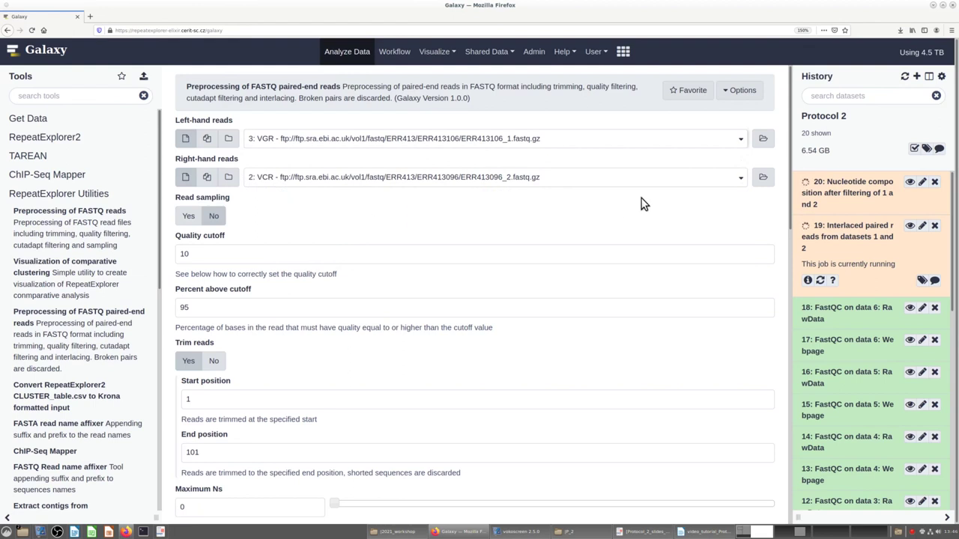
left_click(743, 184)
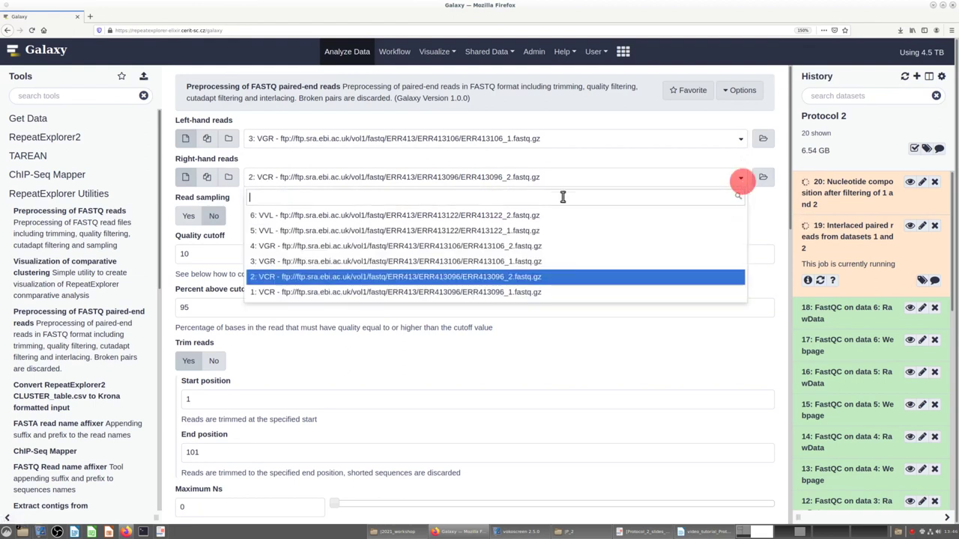
left_click(315, 248)
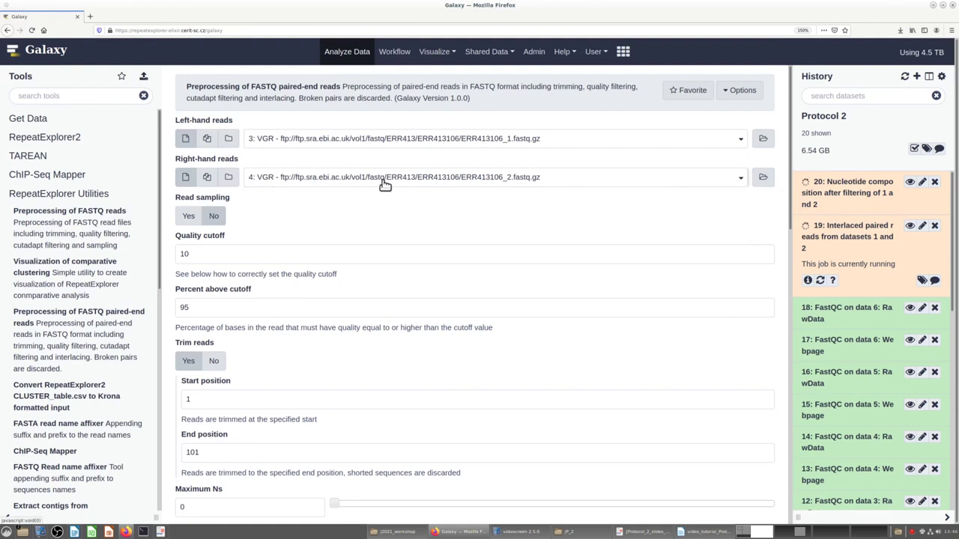
scroll(479, 255, "down", 3)
scroll(478, 257, "down", 2)
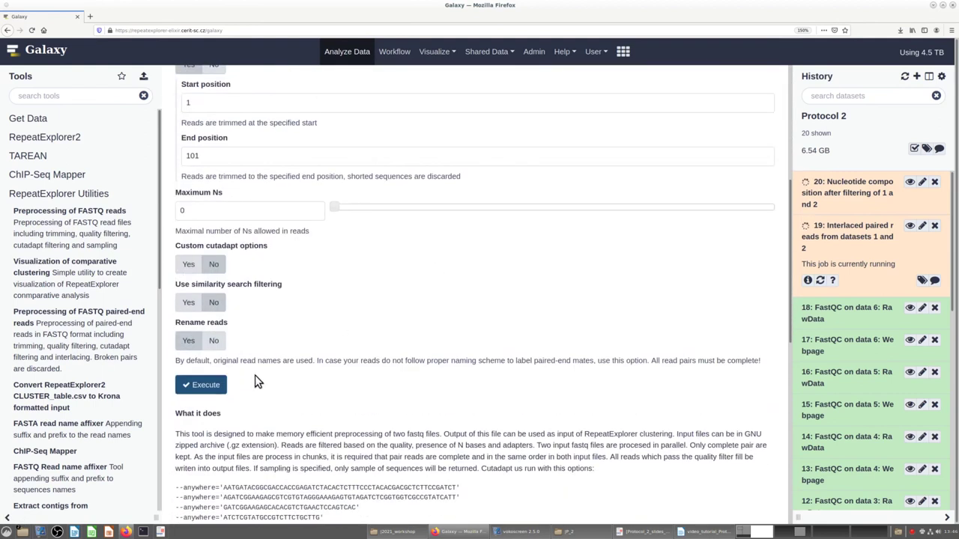
left_click(201, 386)
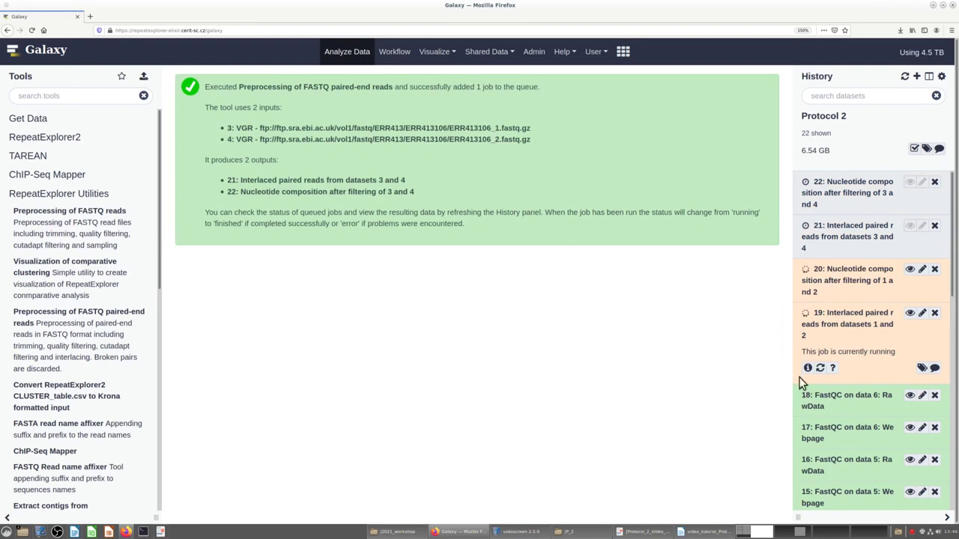
- Rerun paired-end preprocessing on the VVL pair, datasets 5 and 6
left_click(820, 368)
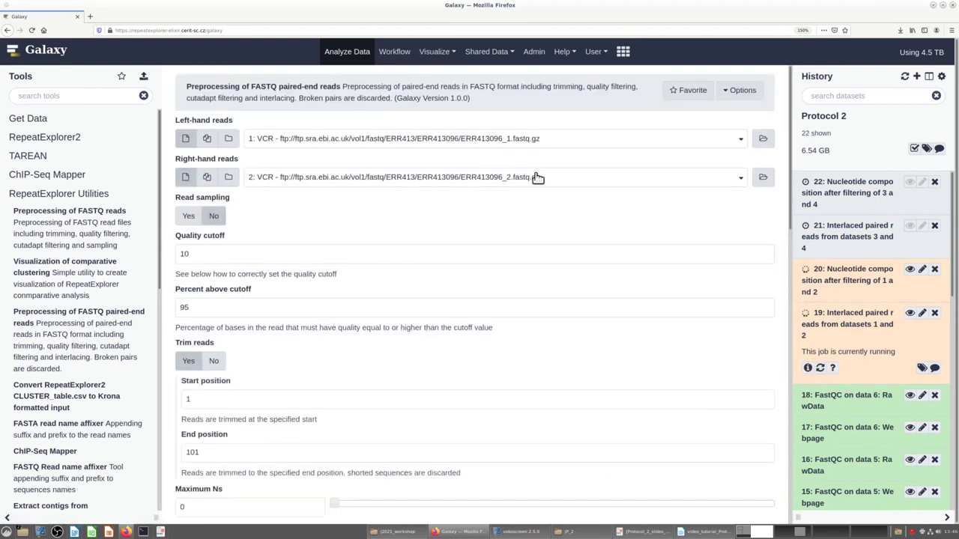
left_click(740, 139)
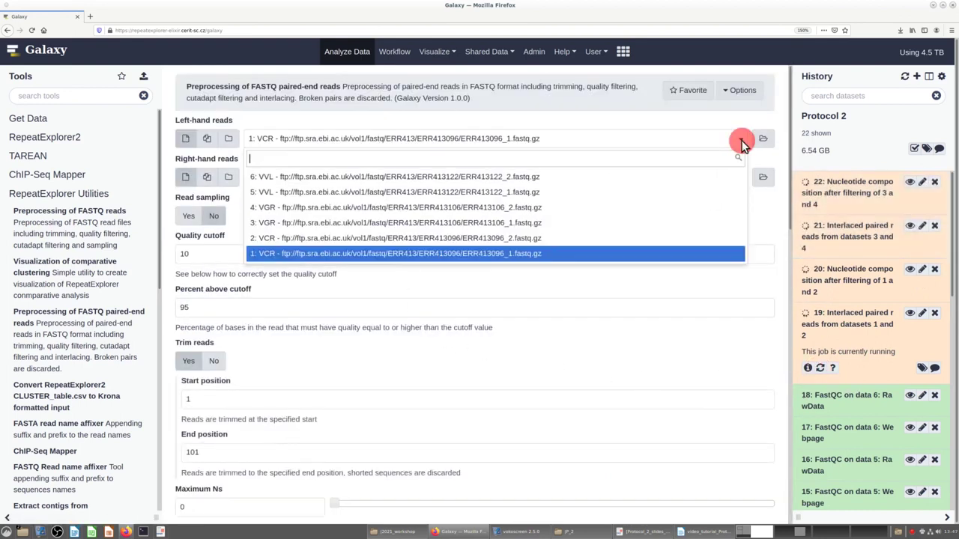
left_click(285, 191)
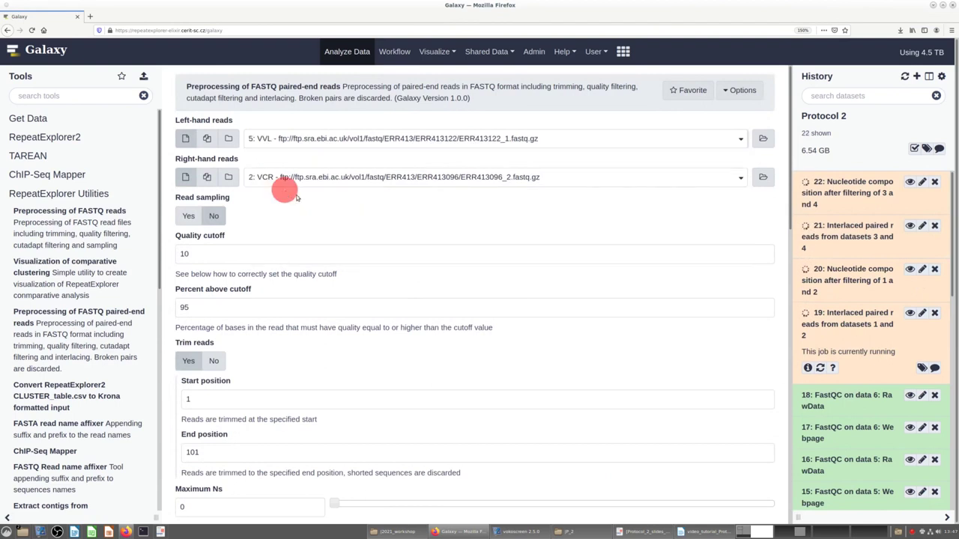
left_click(742, 180)
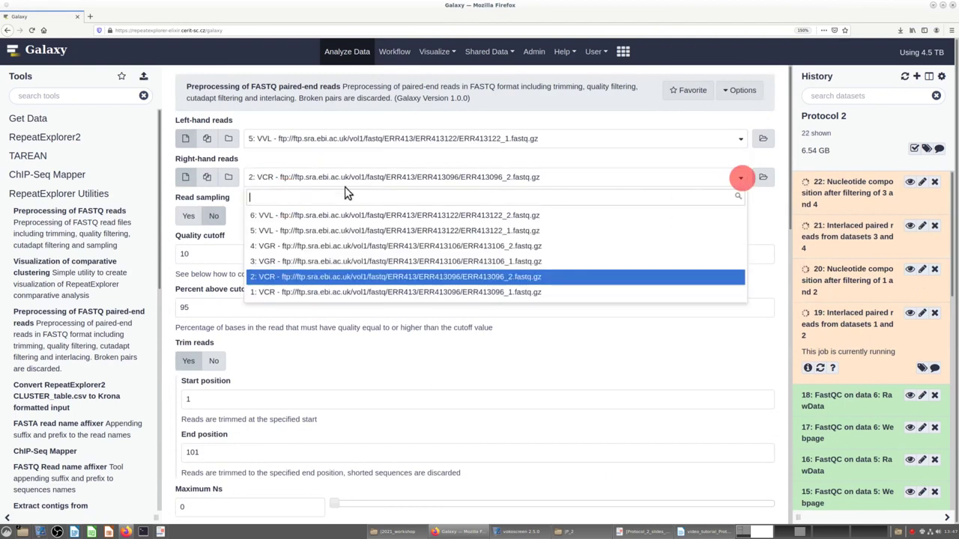
left_click(298, 219)
scroll(397, 326, "down", 3)
scroll(396, 328, "down", 3)
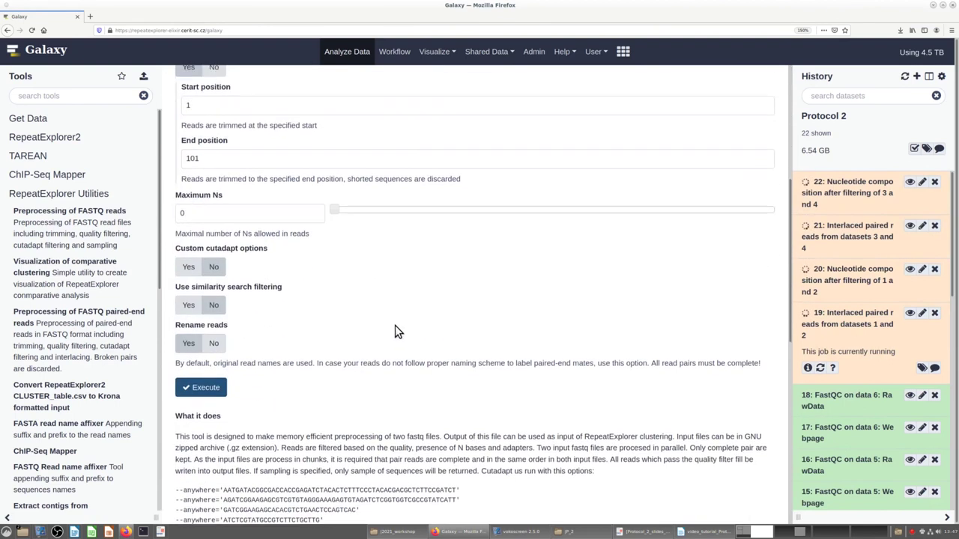
left_click(213, 386)
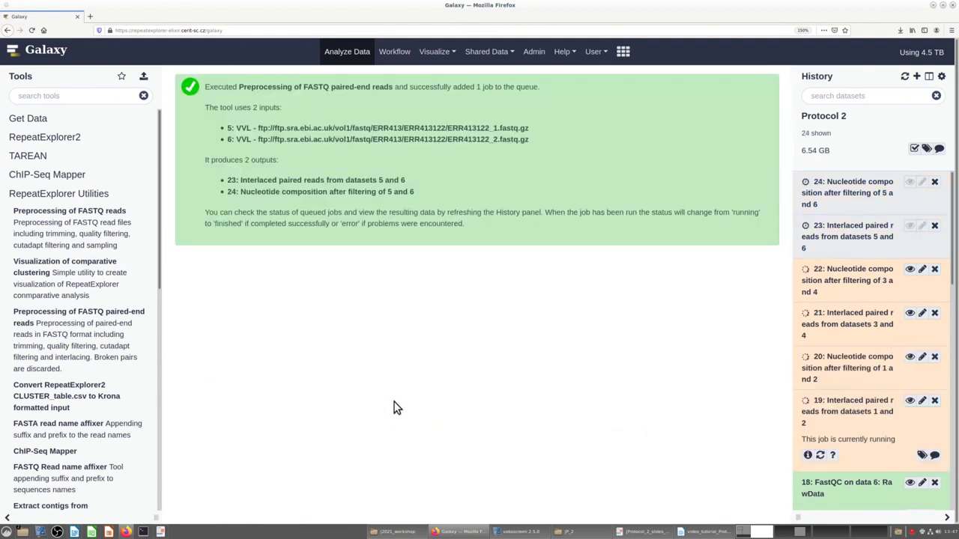
- Collapse dataset 19's details and wait for all preprocessing outputs to finish
left_click(842, 408)
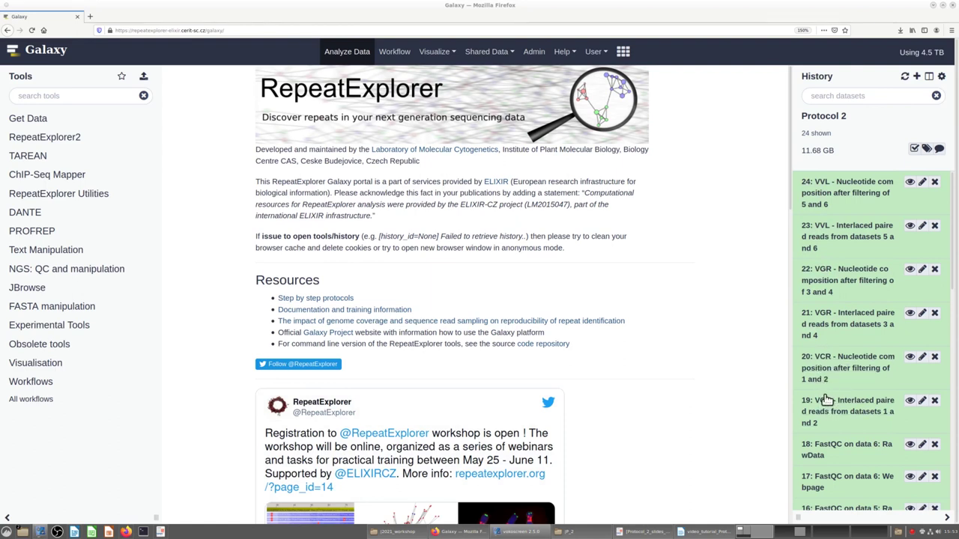
left_click(827, 405)
- View dataset 19's interlaced VCR reads, marking the first read pair and identifier, then dataset 20's plots
left_click(910, 402)
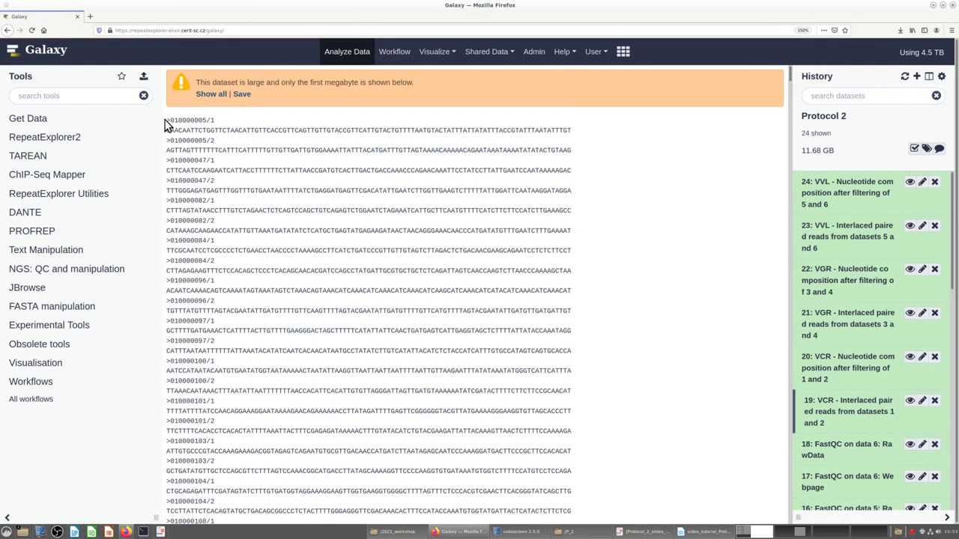
left_click_drag(167, 120, 175, 163)
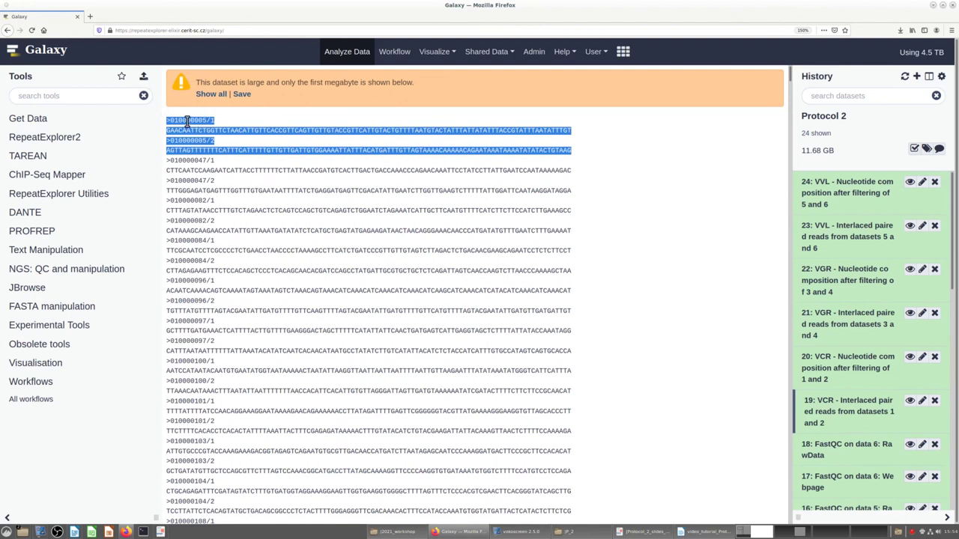
left_click_drag(169, 121, 204, 122)
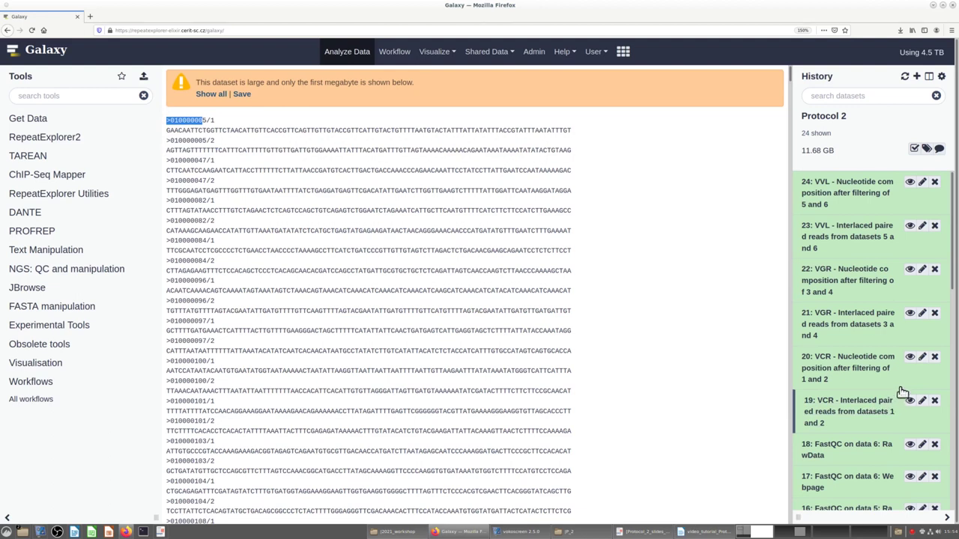
left_click(909, 357)
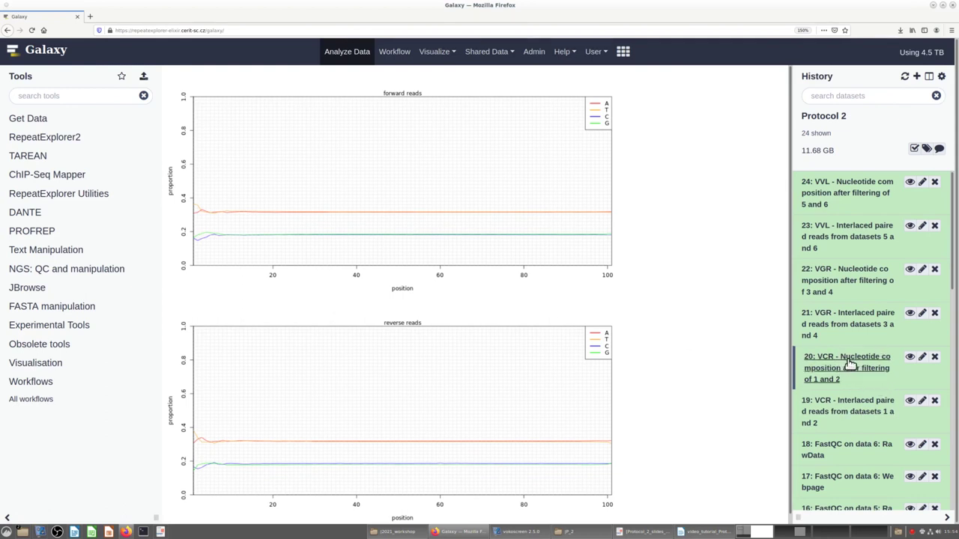
- Open dataset 7's VCR FastQC web report in a separate browser tab
scroll(851, 366, "down", 3)
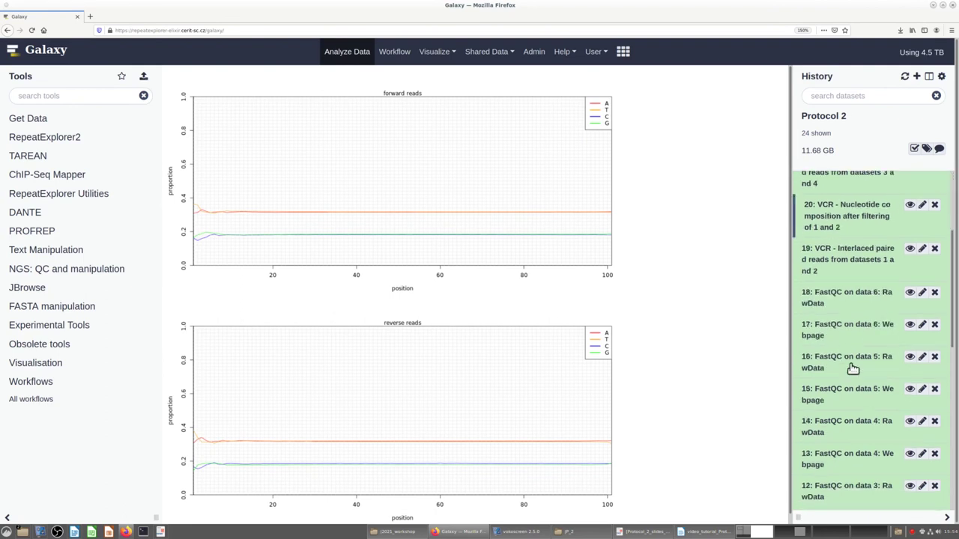
scroll(851, 368, "down", 3)
scroll(852, 367, "down", 3)
scroll(852, 368, "down", 3)
scroll(851, 368, "down", 2)
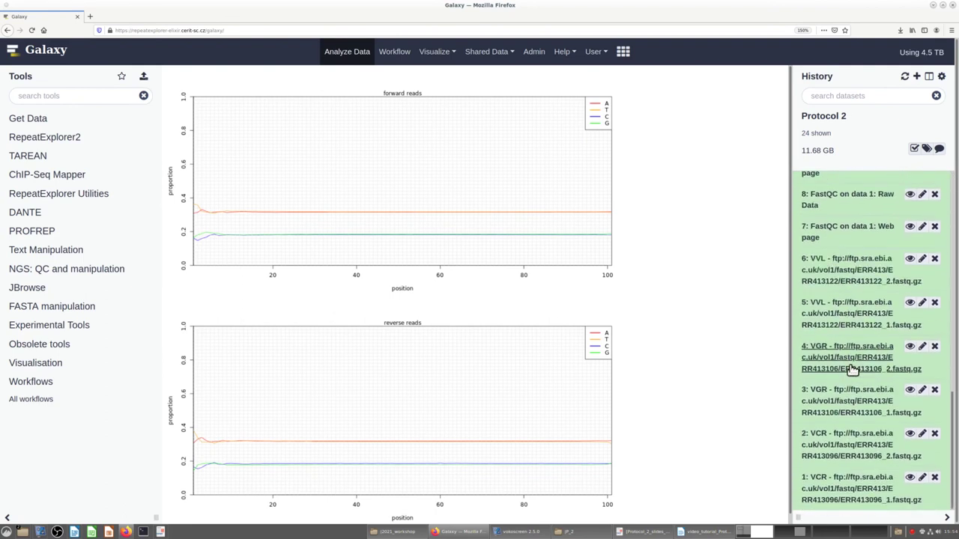
scroll(852, 369, "up", 2)
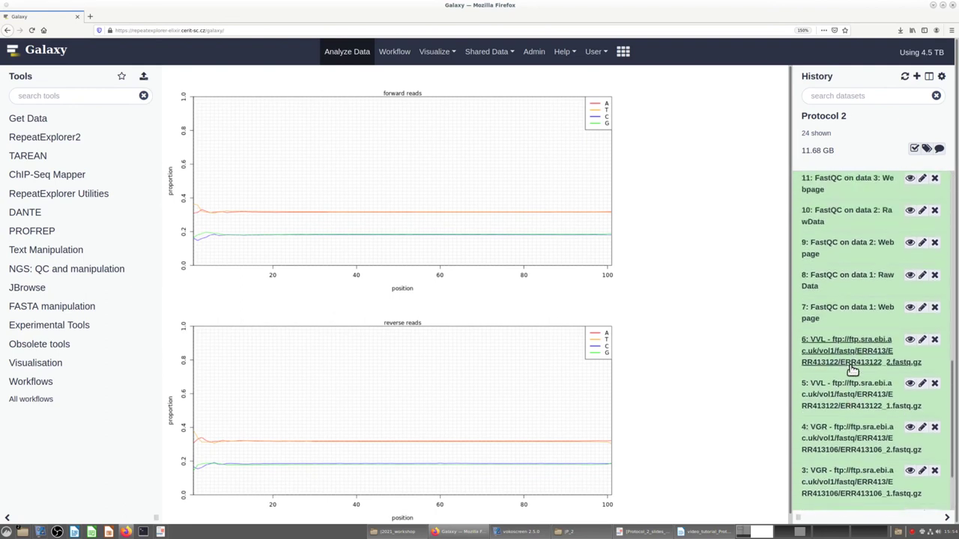
right_click(911, 310)
left_click(854, 319)
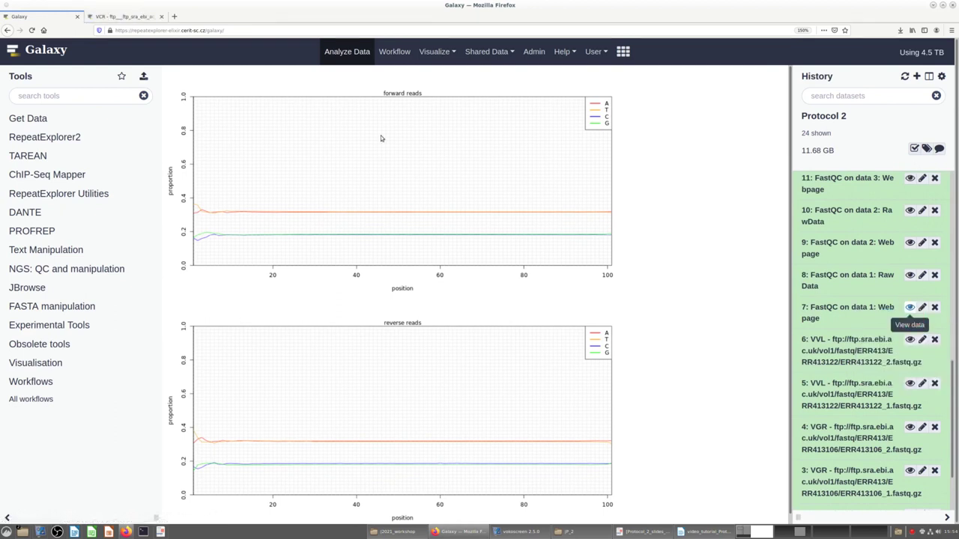
- Review the data 1 FastQC report in its tab, then return to Galaxy
left_click(140, 16)
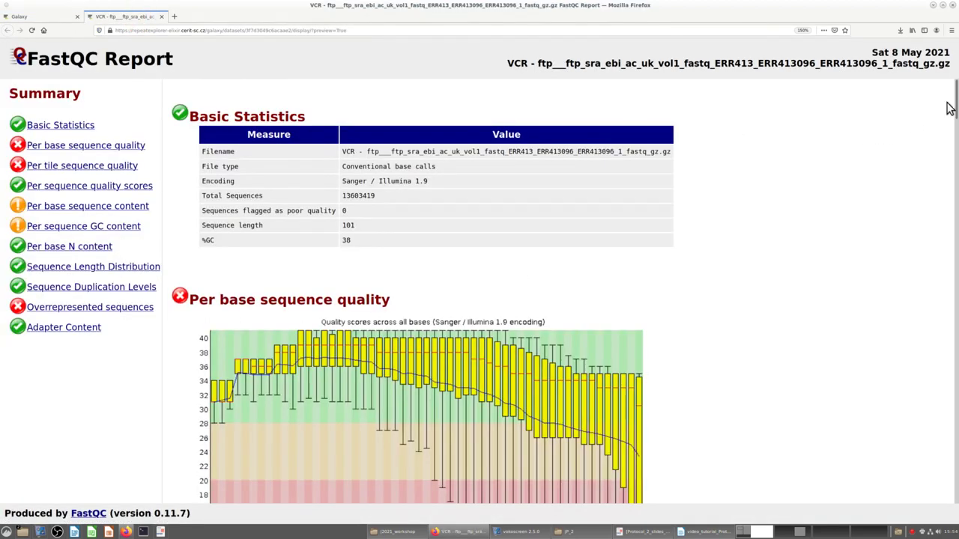
left_click_drag(949, 108, 942, 271)
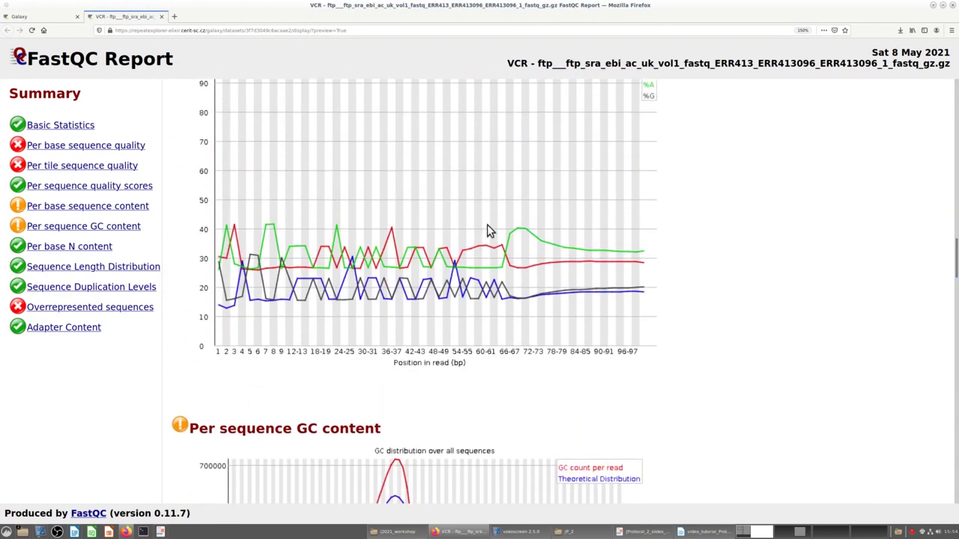
left_click(46, 18)
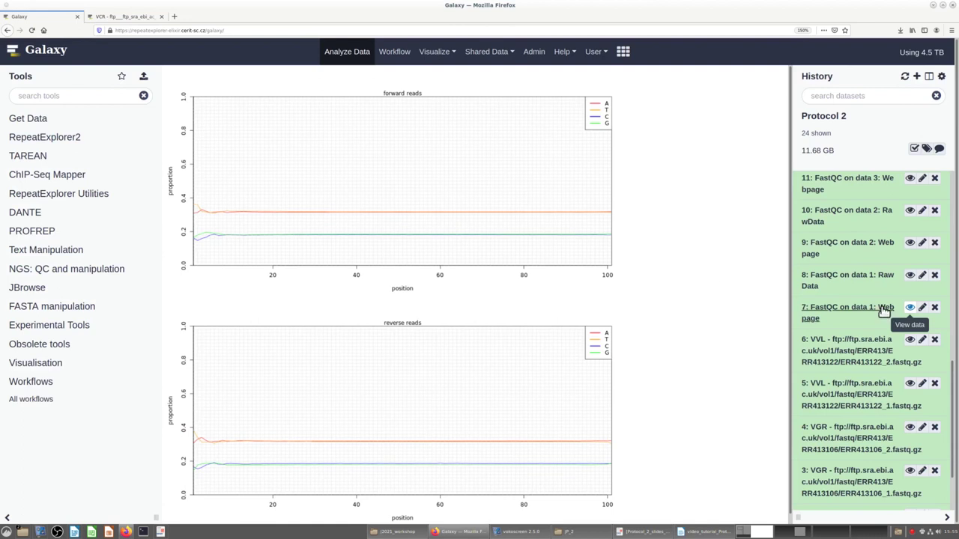
- Expand dataset 19 (15,386,710 VCR sequences) and display dataset 22's VGR composition plots
scroll(940, 342, "up", 2)
scroll(916, 349, "up", 5)
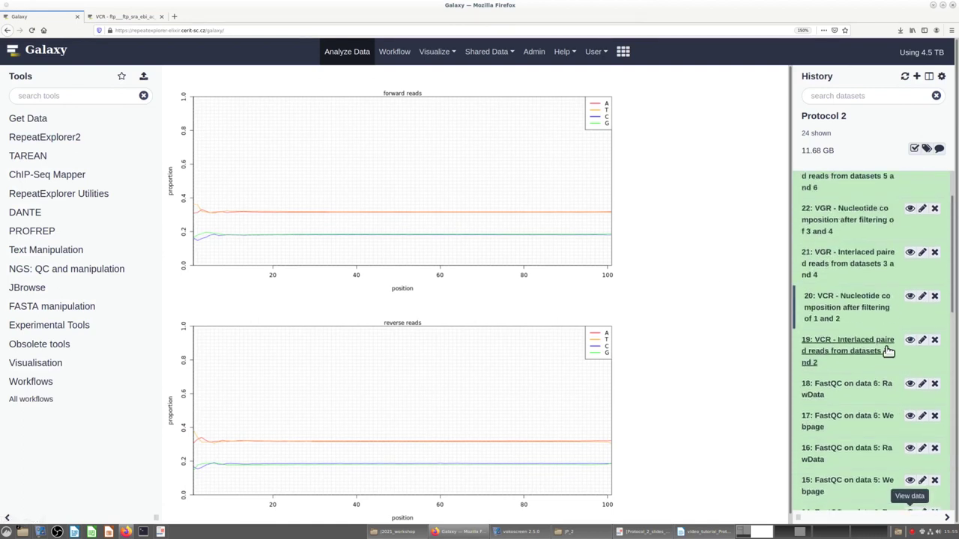
scroll(884, 352, "up", 1)
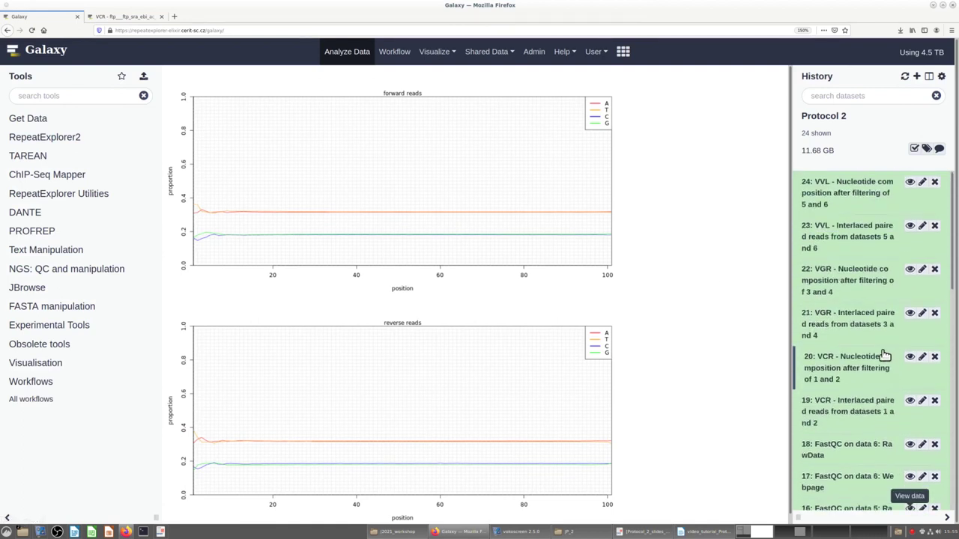
left_click(873, 403)
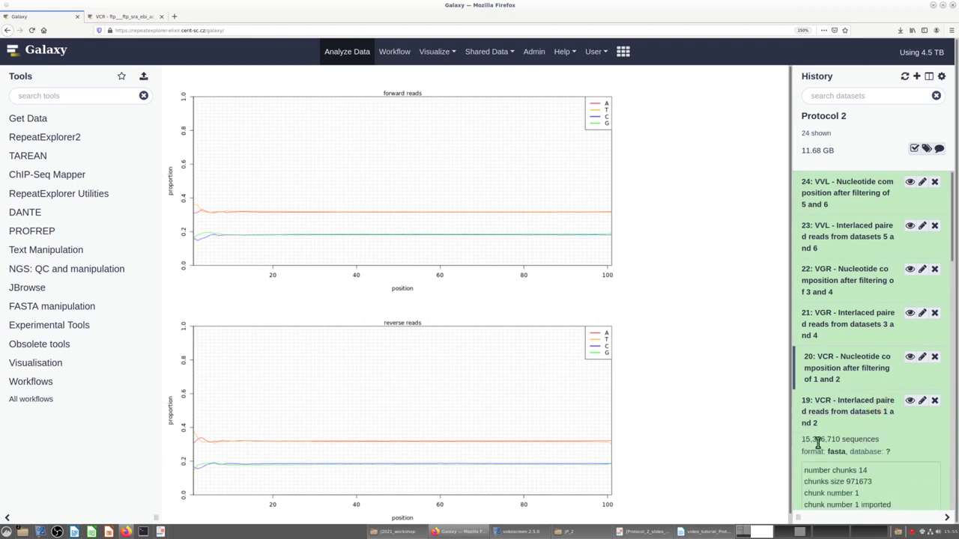
left_click(909, 272)
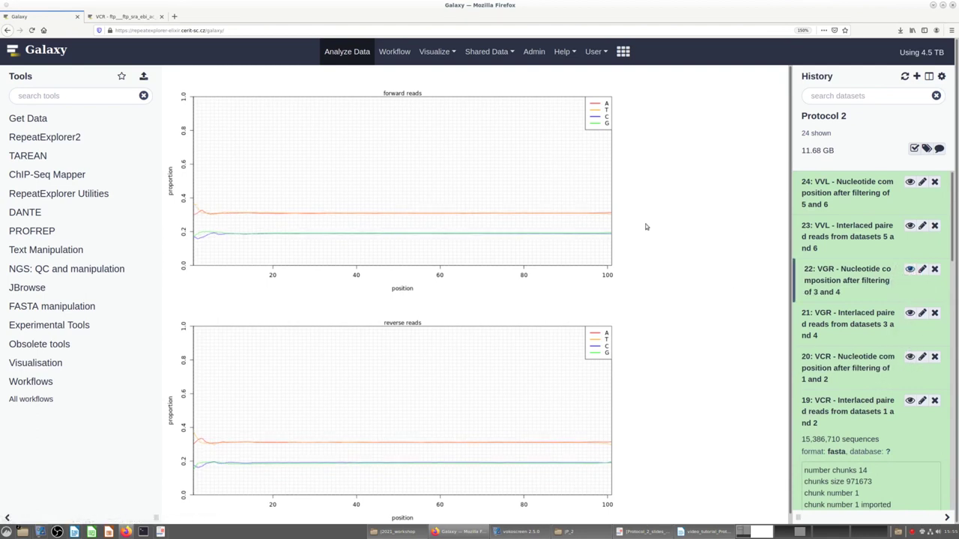
- Show dataset 24's VVL nucleotide composition plots from the History panel
left_click(911, 184)
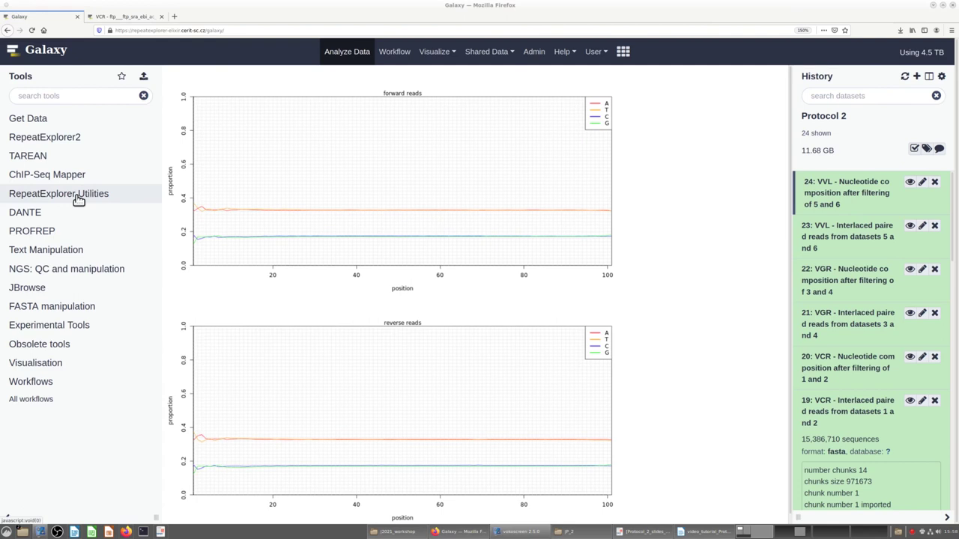
- Open FASTA read name affixer and highlight its help example of a prefixed read name
left_click(79, 196)
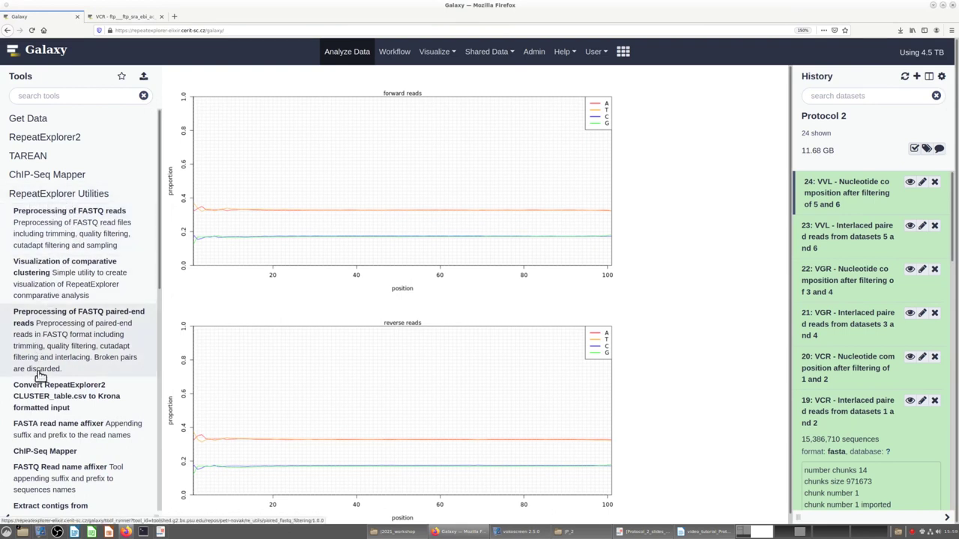
left_click(47, 429)
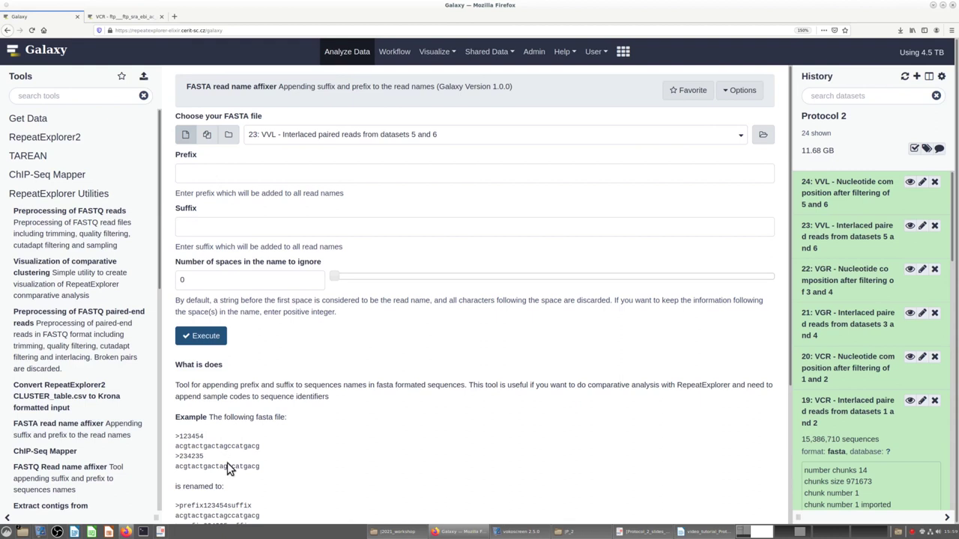
scroll(281, 418, "down", 2)
scroll(279, 413, "down", 1)
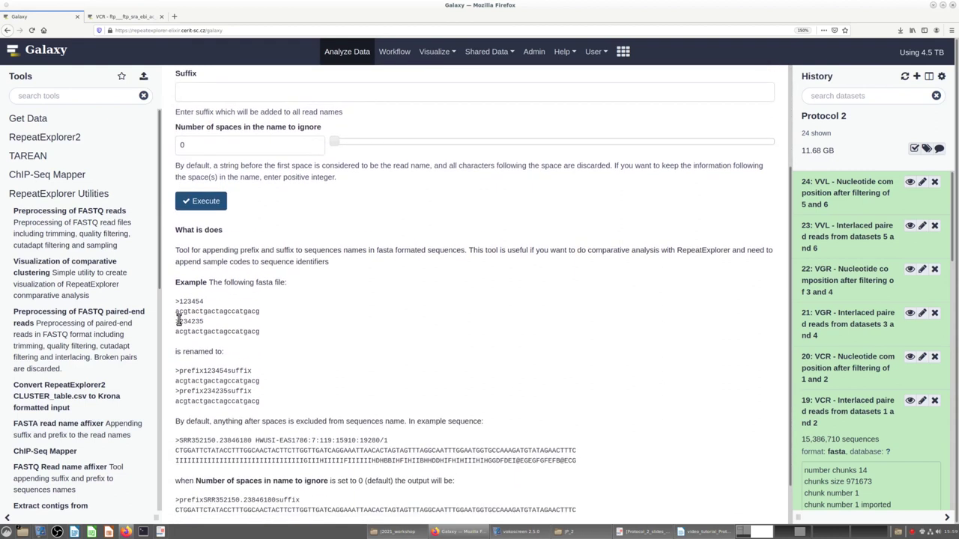
left_click_drag(176, 302, 175, 320)
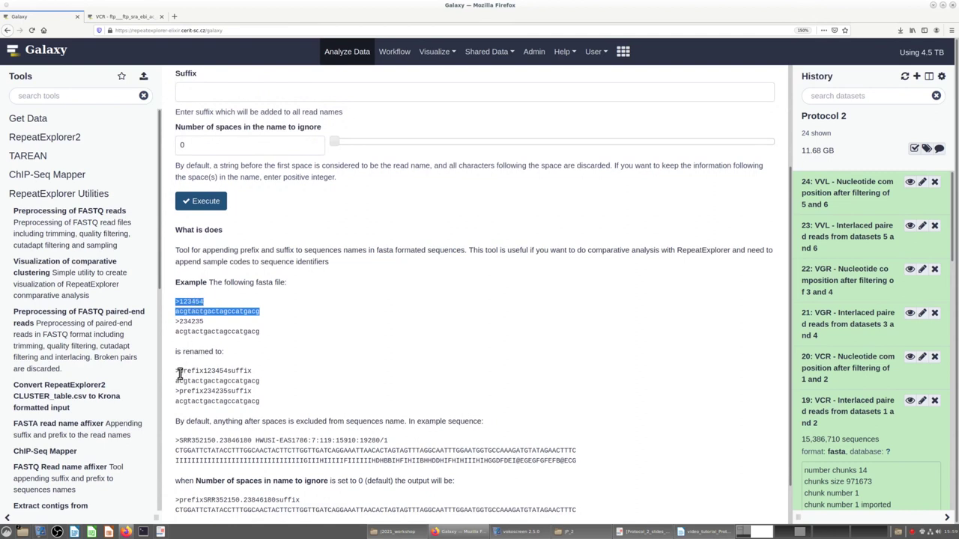
left_click_drag(180, 372, 251, 373)
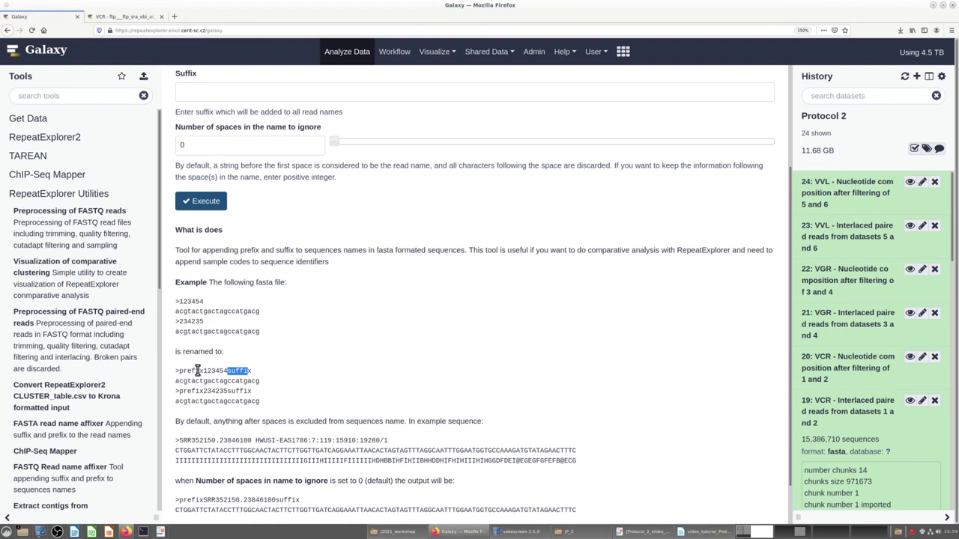
scroll(201, 379, "up", 3)
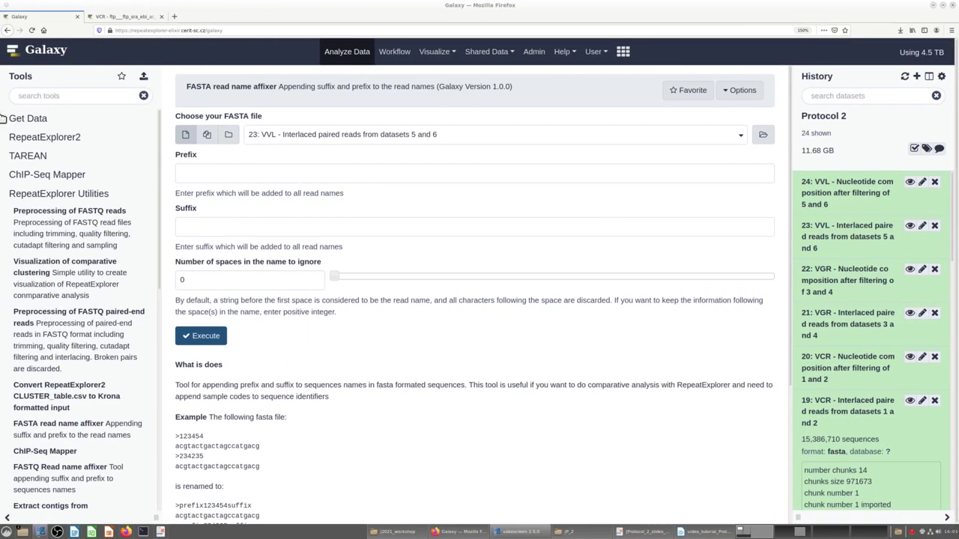
- Run the read name affixer on VCR interlaced reads (dataset 19) with prefix VCR
left_click(738, 135)
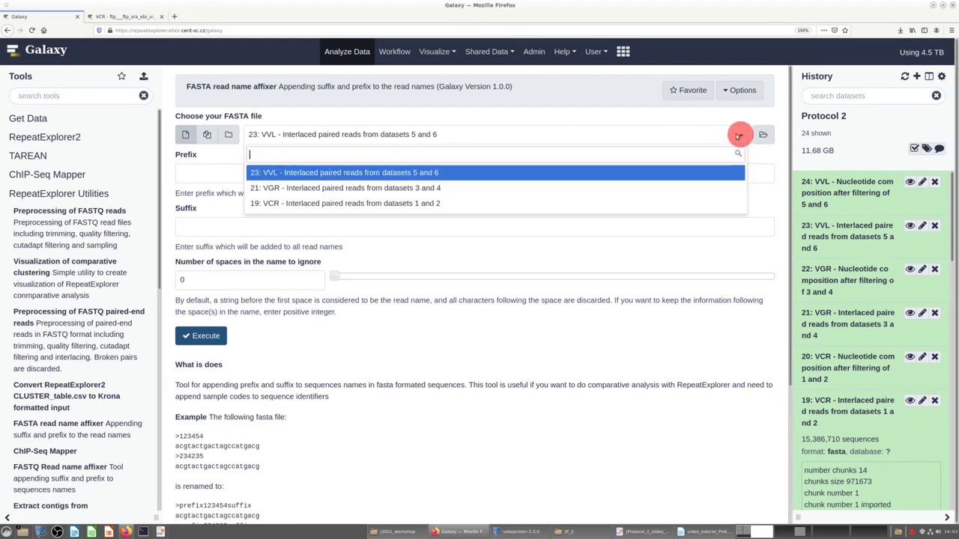
left_click(300, 202)
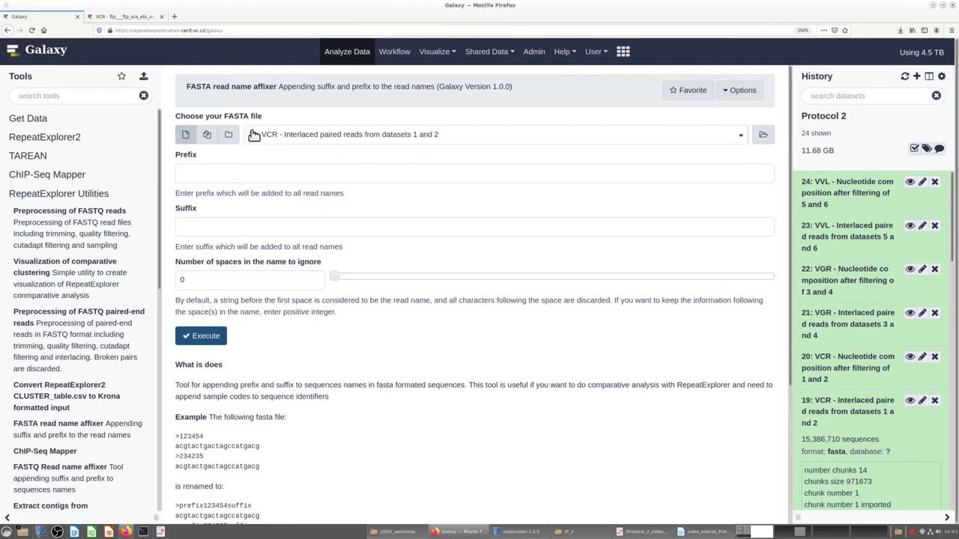
left_click(241, 175)
type("VCR")
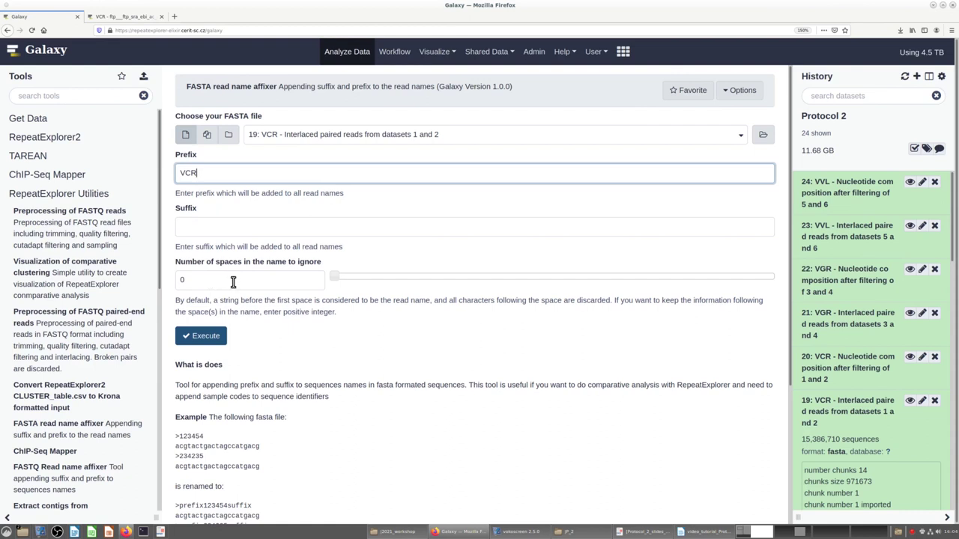
left_click(207, 339)
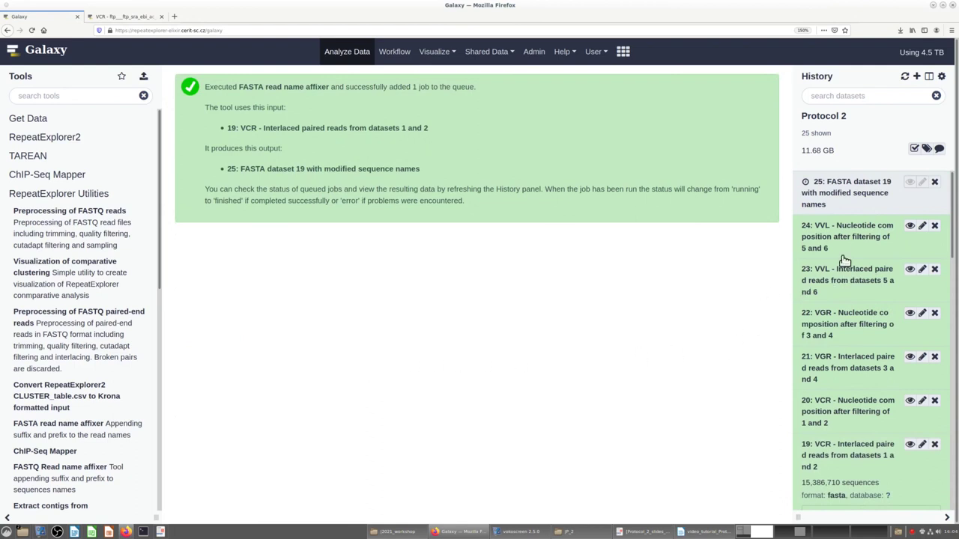
- Rerun the affixer on VGR reads (dataset 21) with prefix VGR
left_click(821, 207)
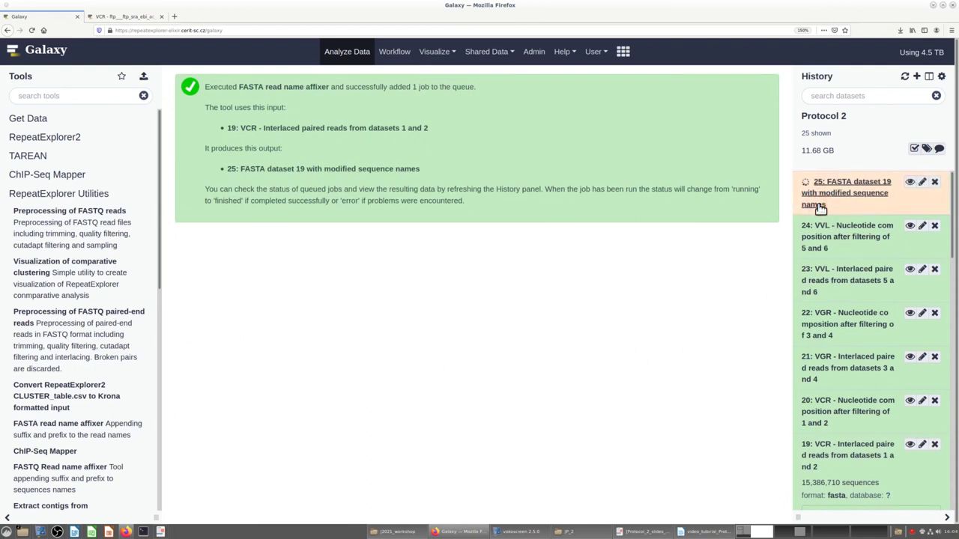
left_click(820, 236)
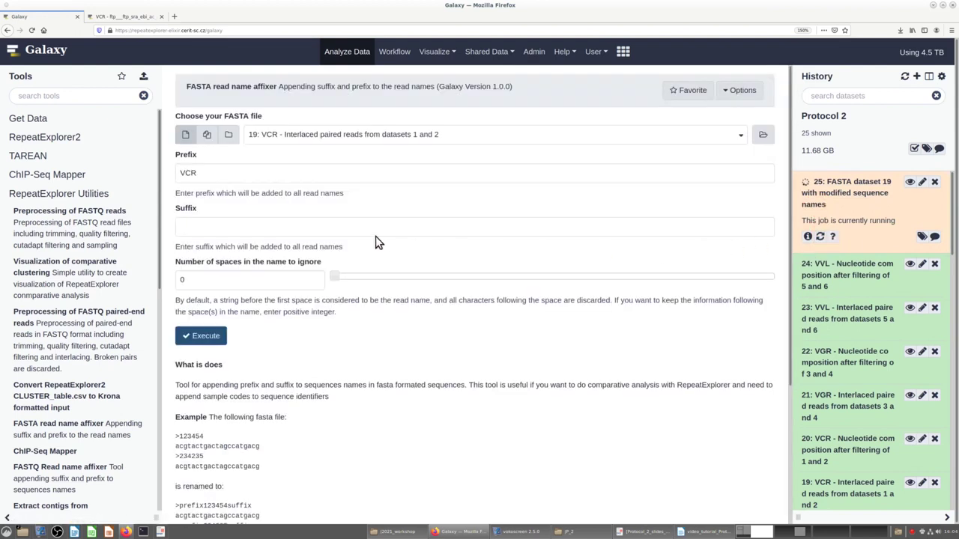
left_click(736, 139)
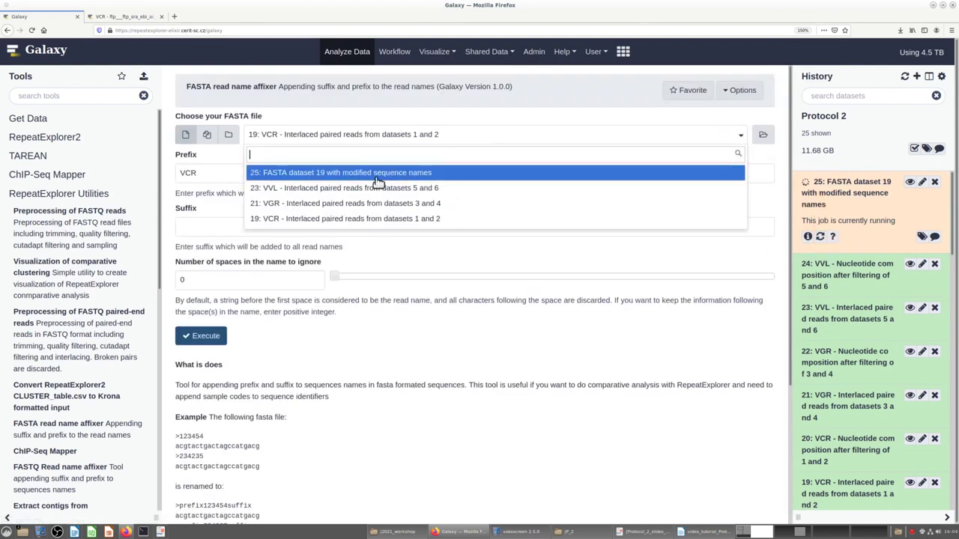
left_click(334, 205)
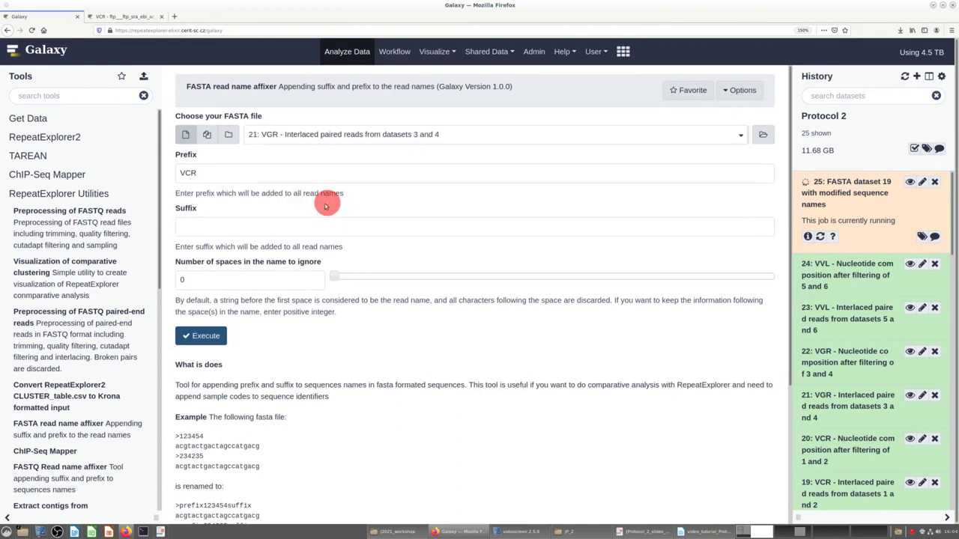
left_click_drag(185, 173, 195, 171)
type("G")
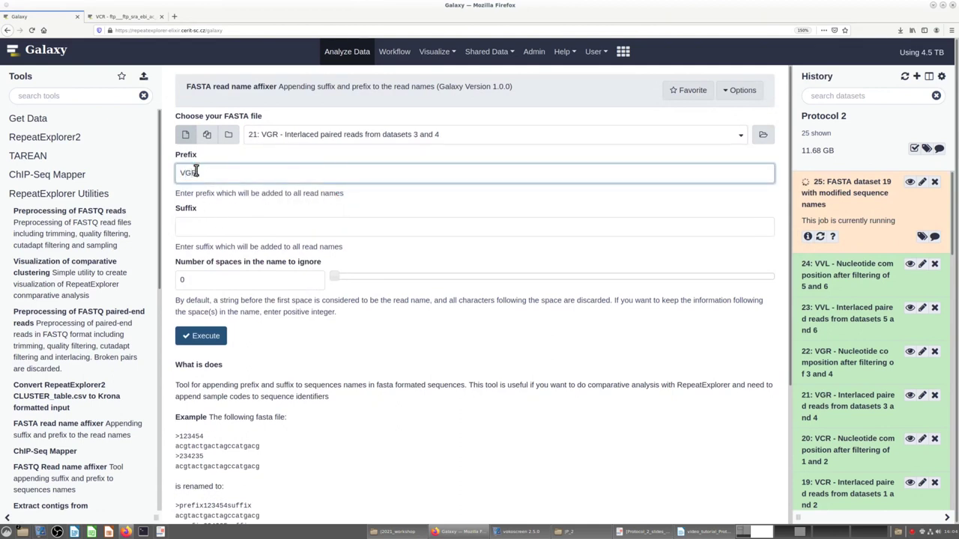
left_click(199, 336)
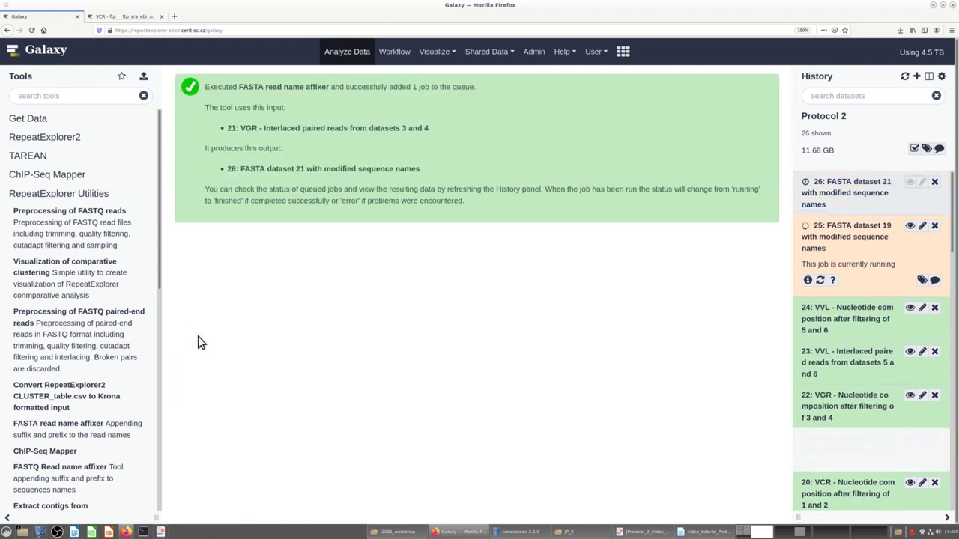
- Rerun the affixer on VVL reads (dataset 23) with prefix VVL
left_click(820, 281)
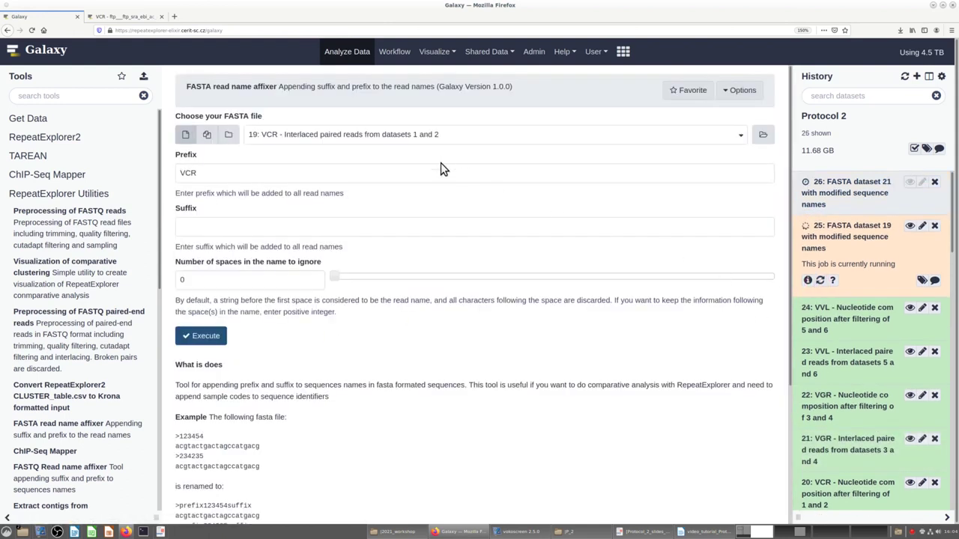
left_click(501, 142)
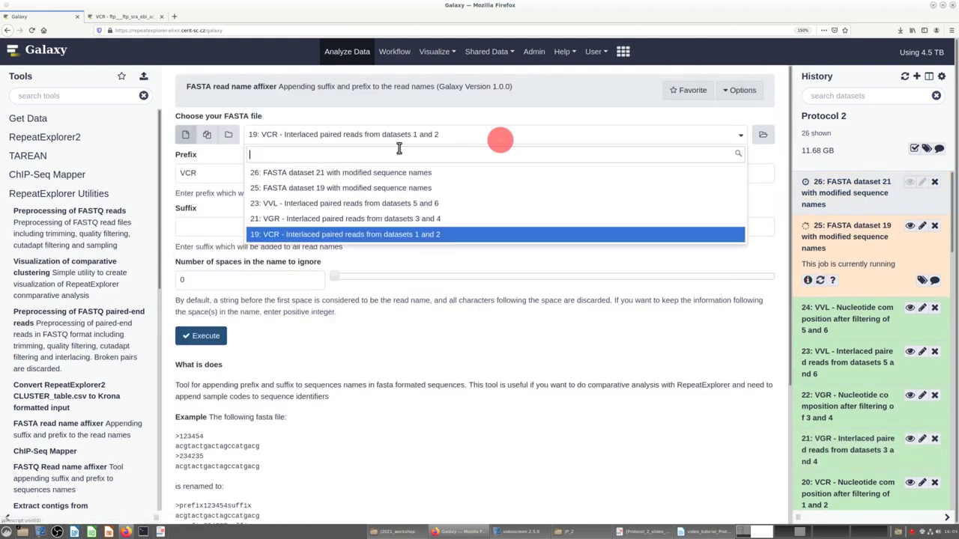
left_click(307, 204)
double_click(215, 173)
type("VVL")
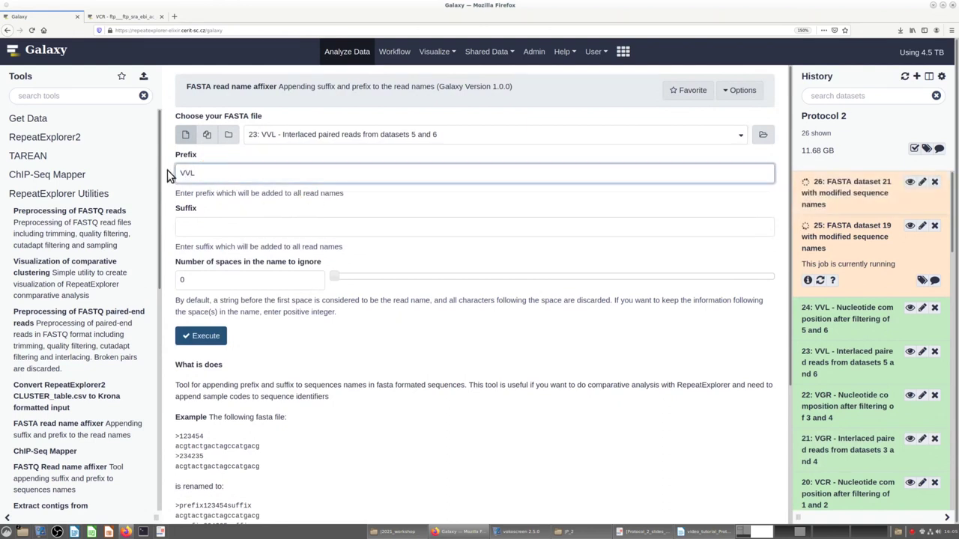
left_click(202, 336)
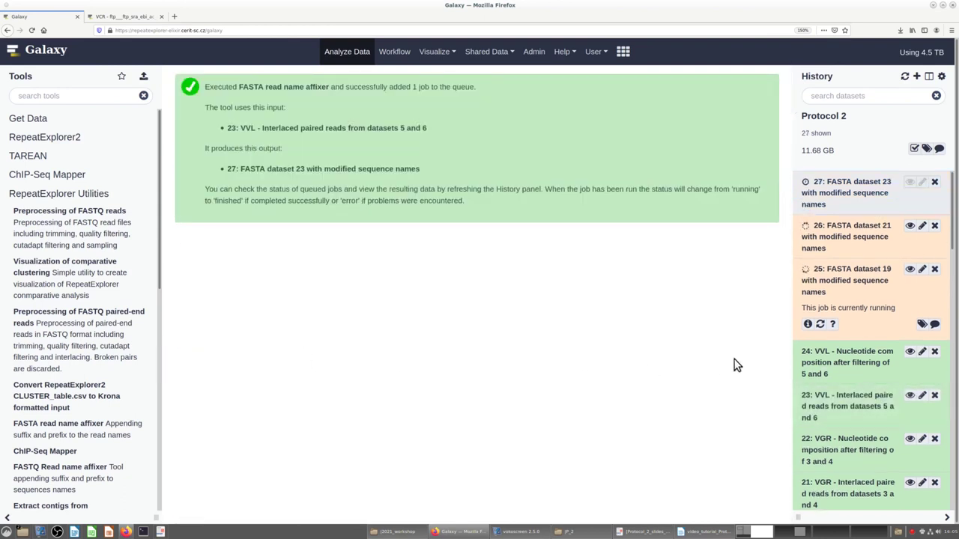
- View dataset 25's reads and highlight the VCR prefix on a read name
left_click(861, 275)
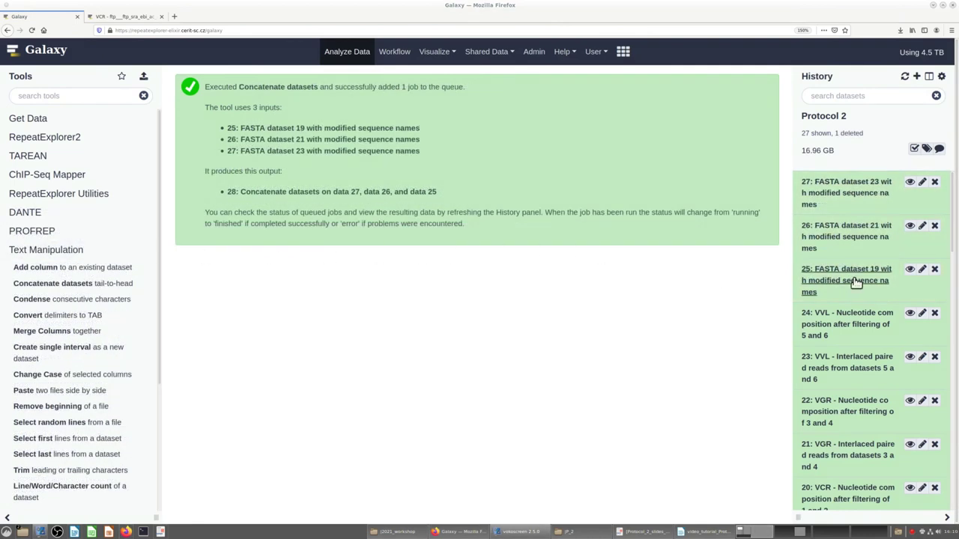
left_click(909, 269)
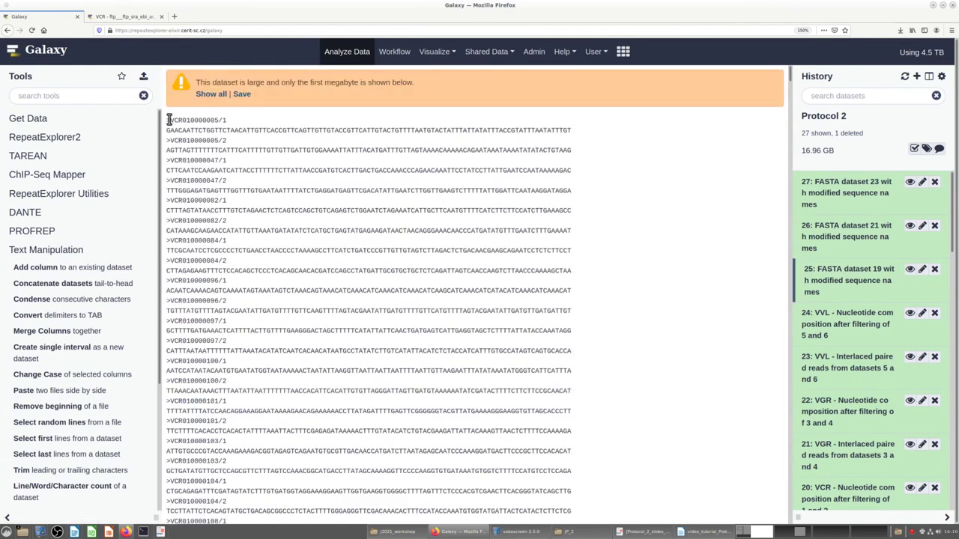
left_click_drag(170, 120, 180, 121)
left_click_drag(178, 122, 183, 121)
- View the reads of datasets 26 and 27, then return to the Galaxy home page
left_click(909, 227)
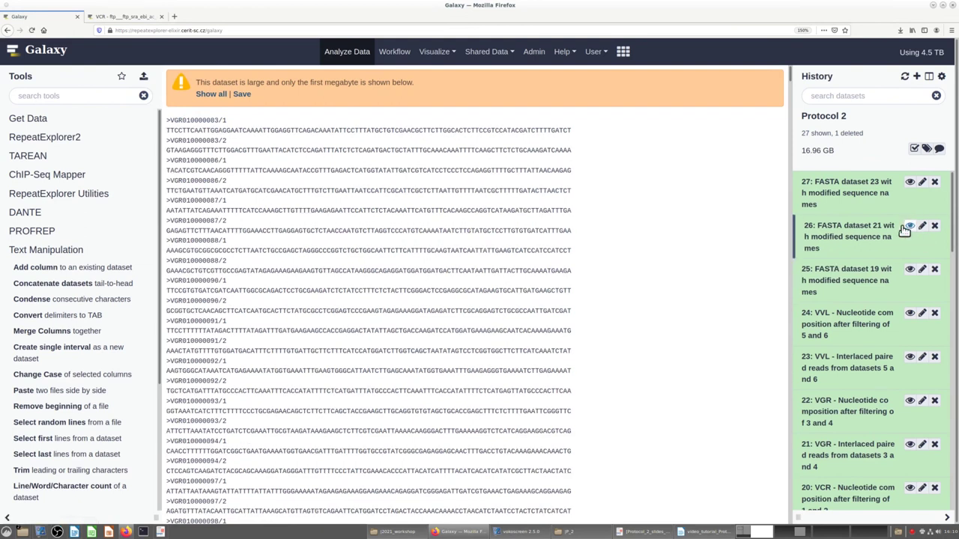
left_click(910, 182)
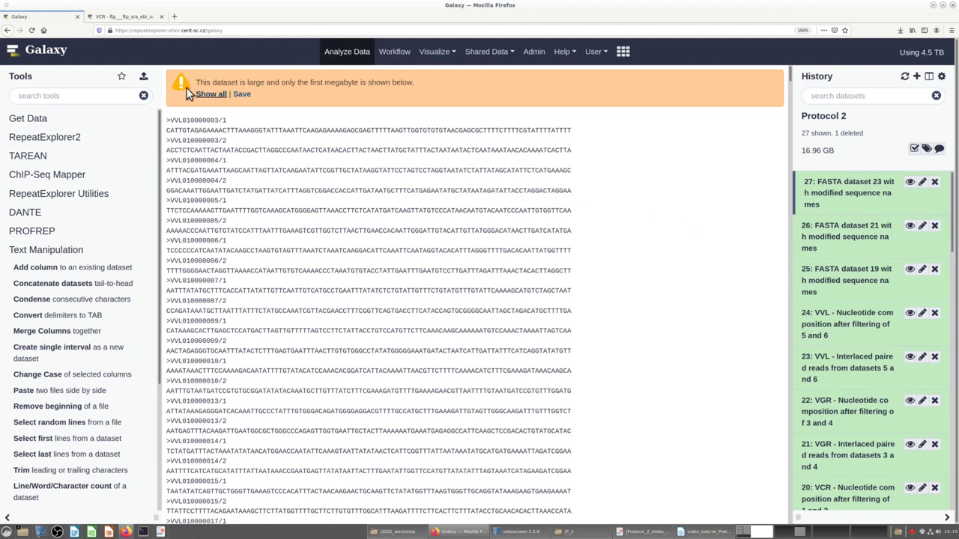
left_click(45, 50)
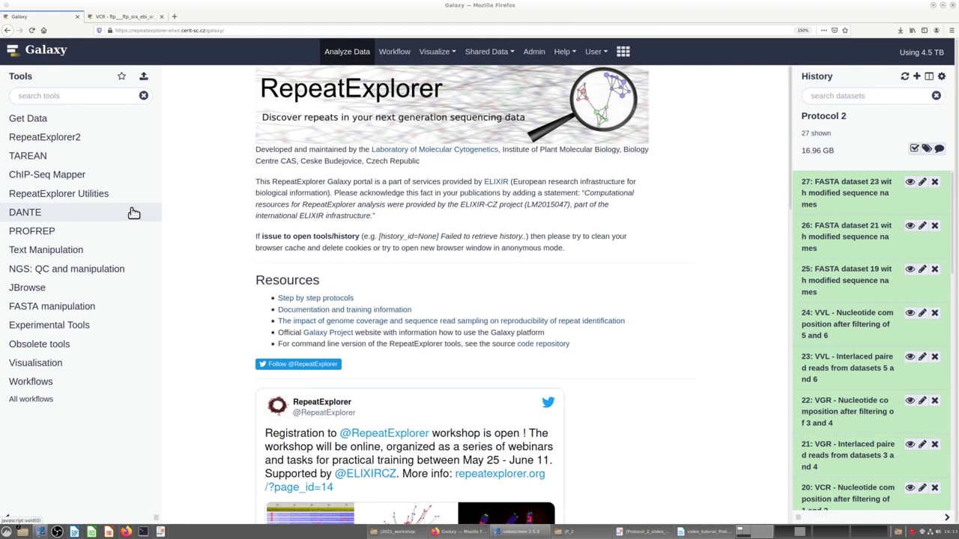
- Open the Read sampling tool from RepeatExplorer Utilities
left_click(65, 194)
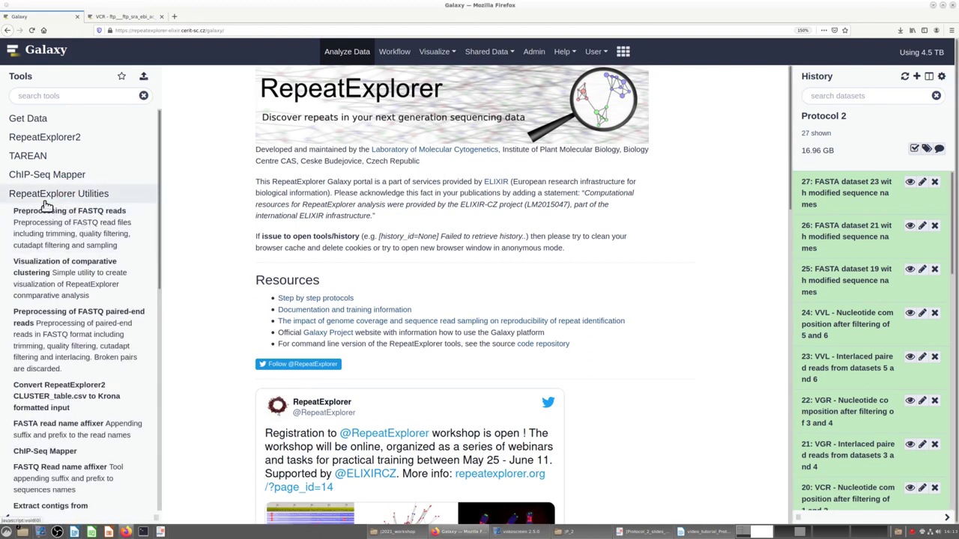
scroll(79, 231, "down", 3)
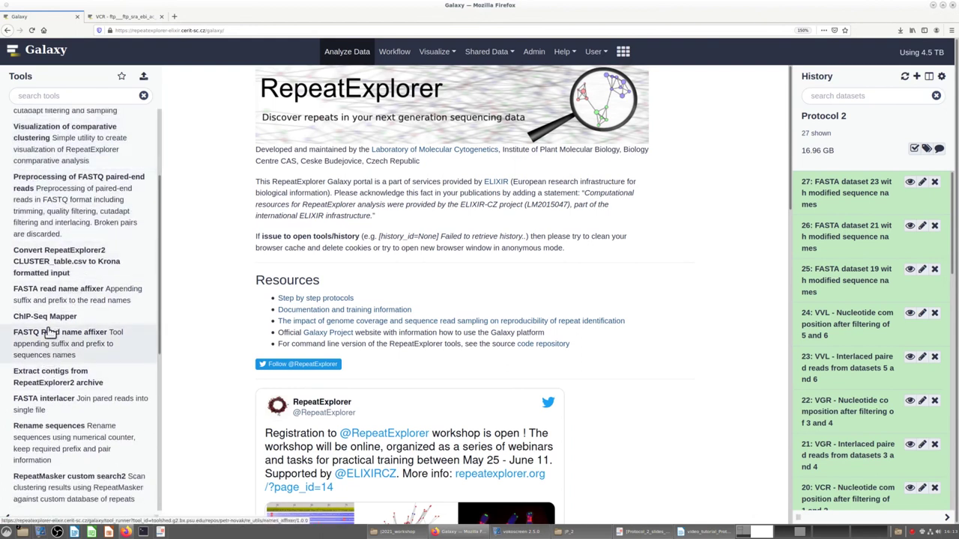
scroll(48, 332, "down", 3)
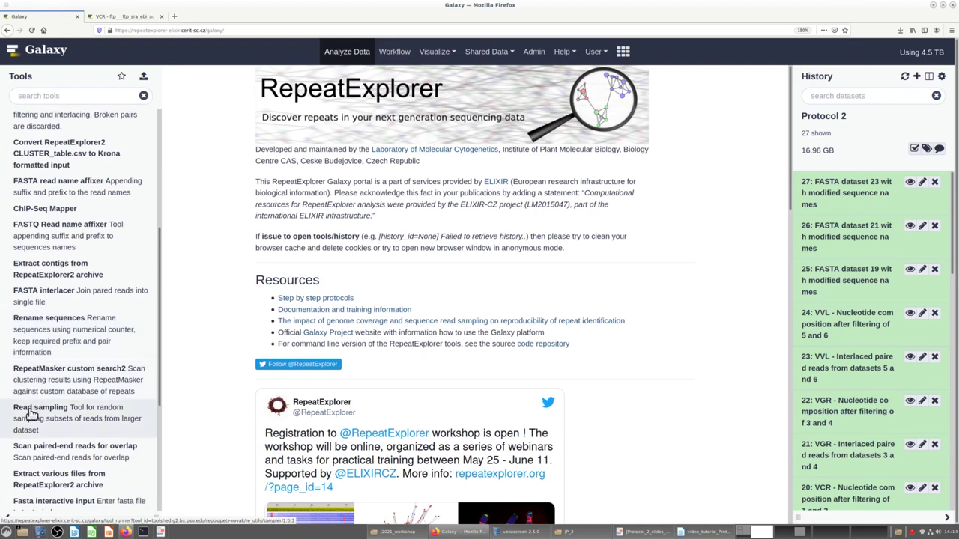
left_click(32, 412)
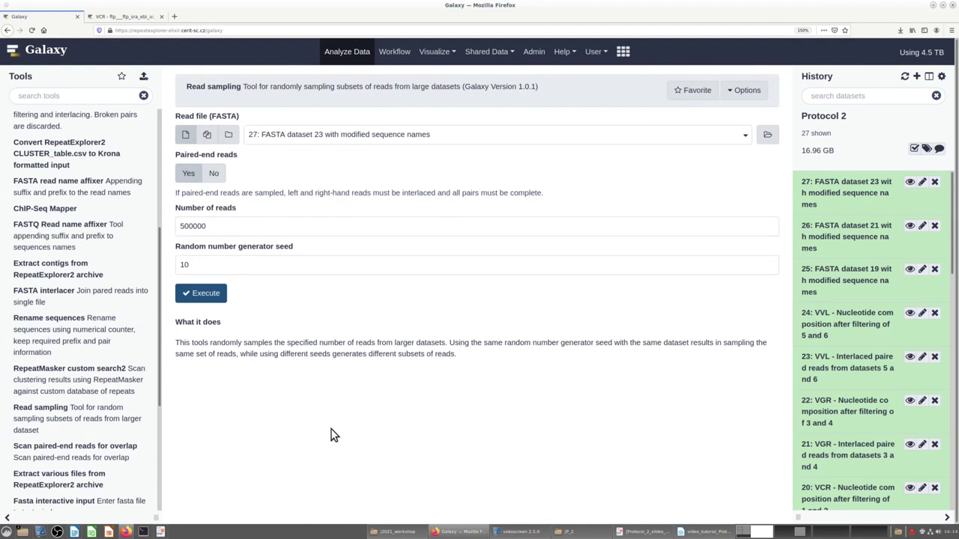
- Sample 500000 reads from each of datasets 25, 26 and 27 as multiple inputs
left_click(206, 132)
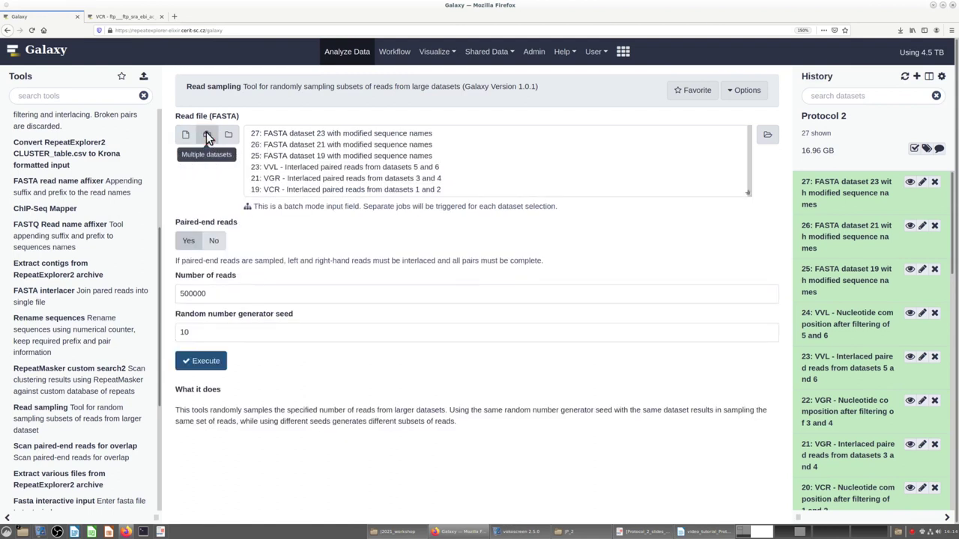
left_click(317, 155)
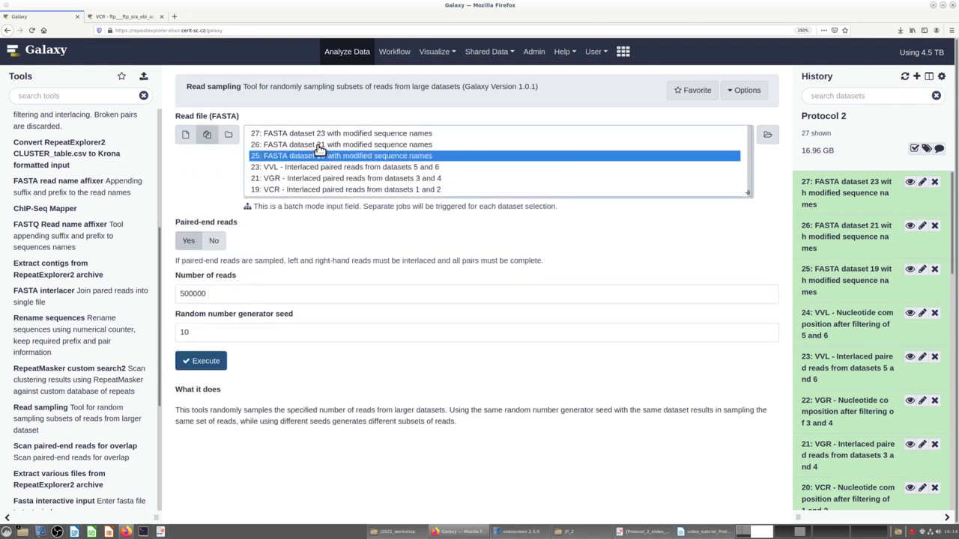
left_click(318, 144, "ctrl")
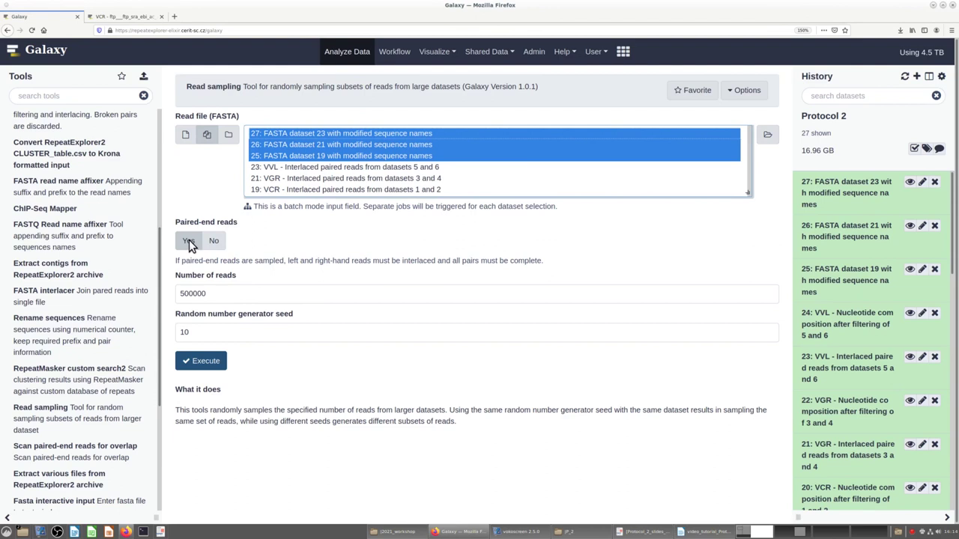
left_click(194, 294)
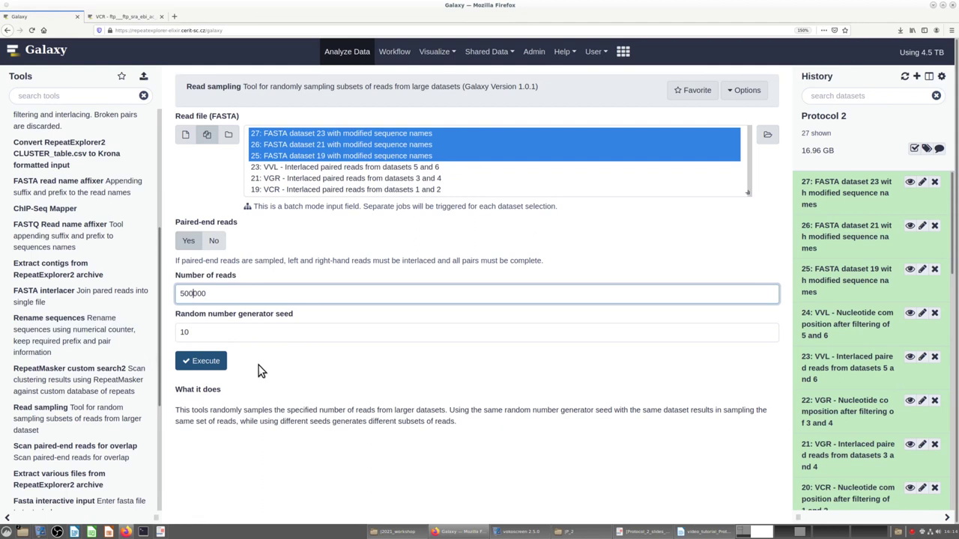
left_click(205, 363)
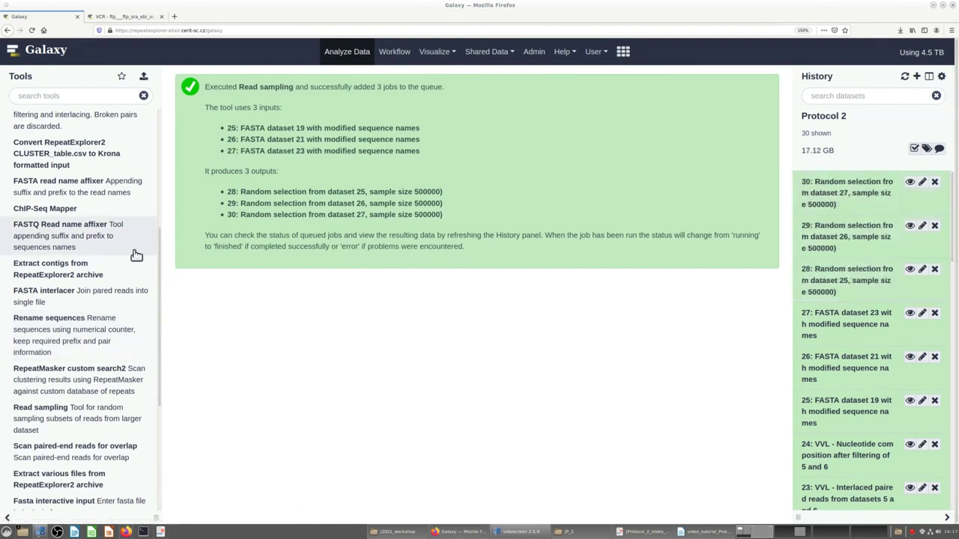
- Collapse RepeatExplorer Utilities and open Concatenate datasets under Text Manipulation
scroll(108, 261, "up", 3)
scroll(98, 251, "up", 3)
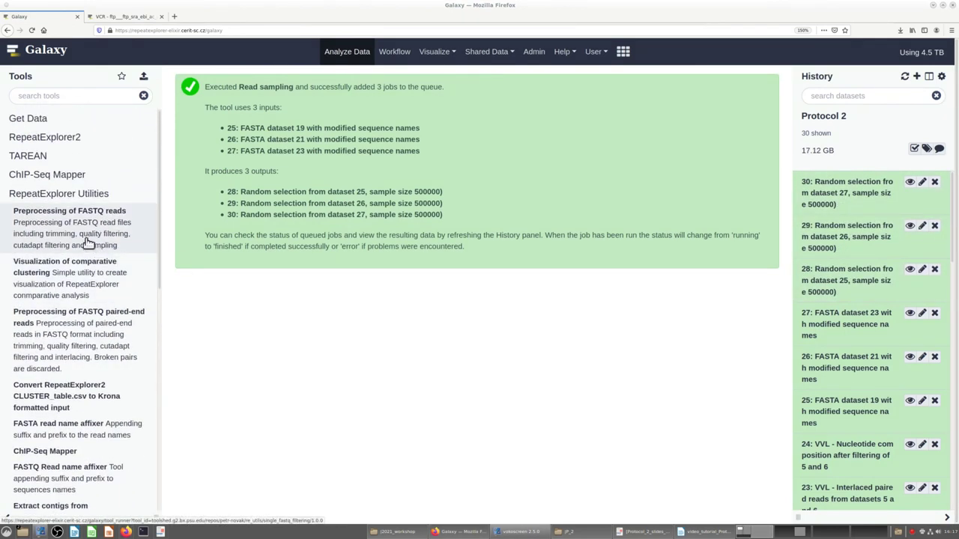
left_click(48, 196)
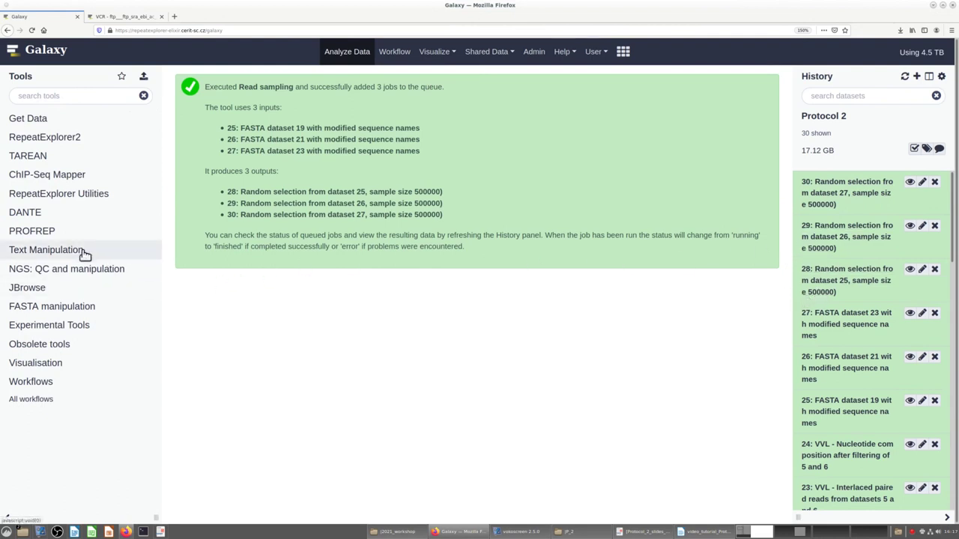
left_click(30, 251)
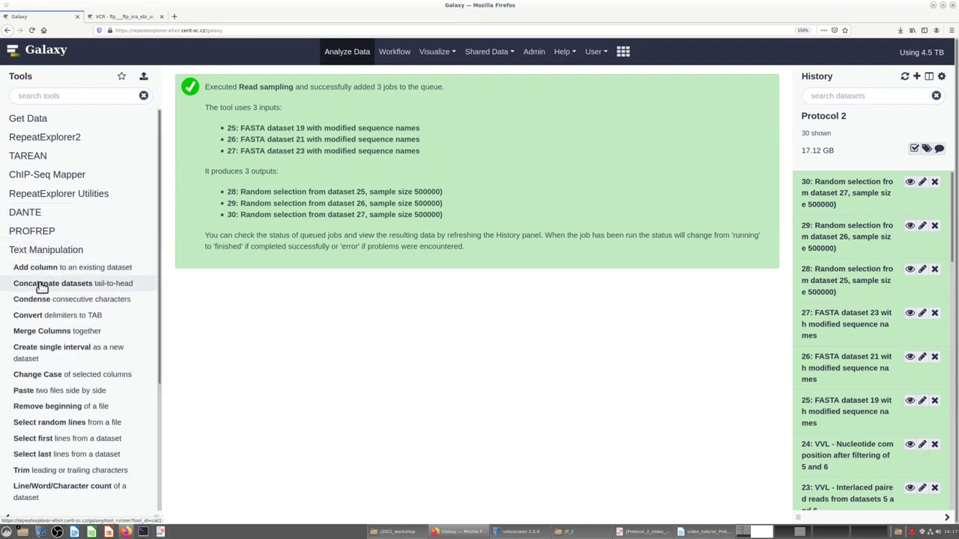
left_click(42, 285)
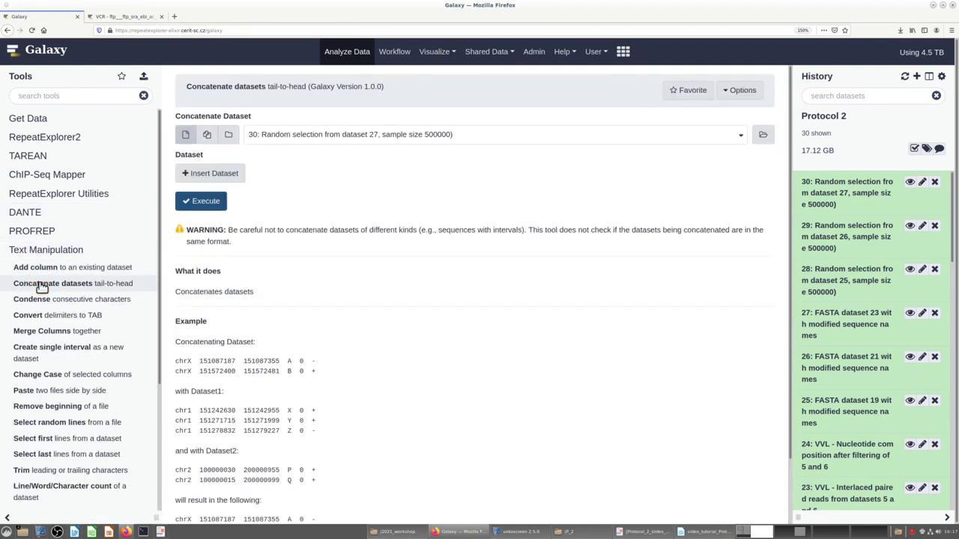
- Concatenate sampled datasets 28, 29 and 30 into new dataset 31
left_click(740, 137)
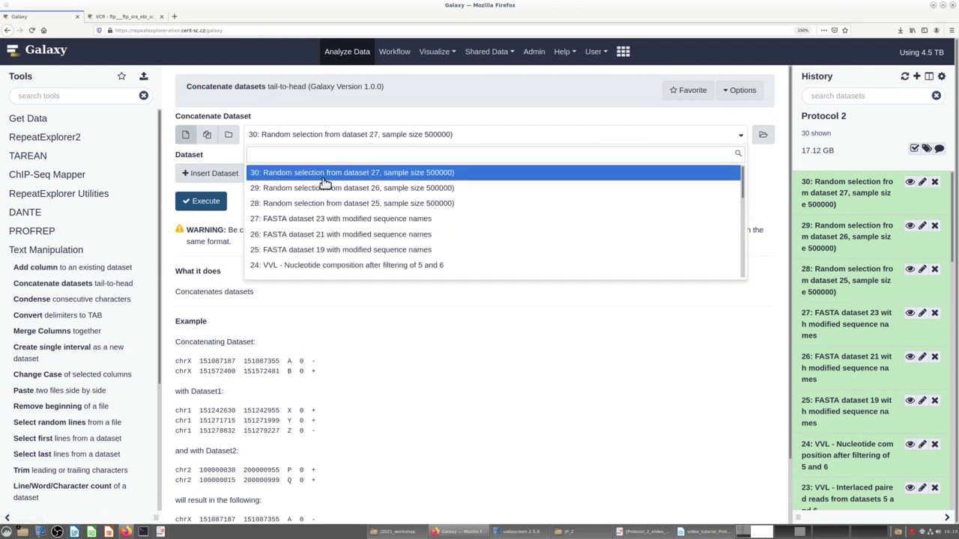
left_click(322, 203)
left_click(204, 173)
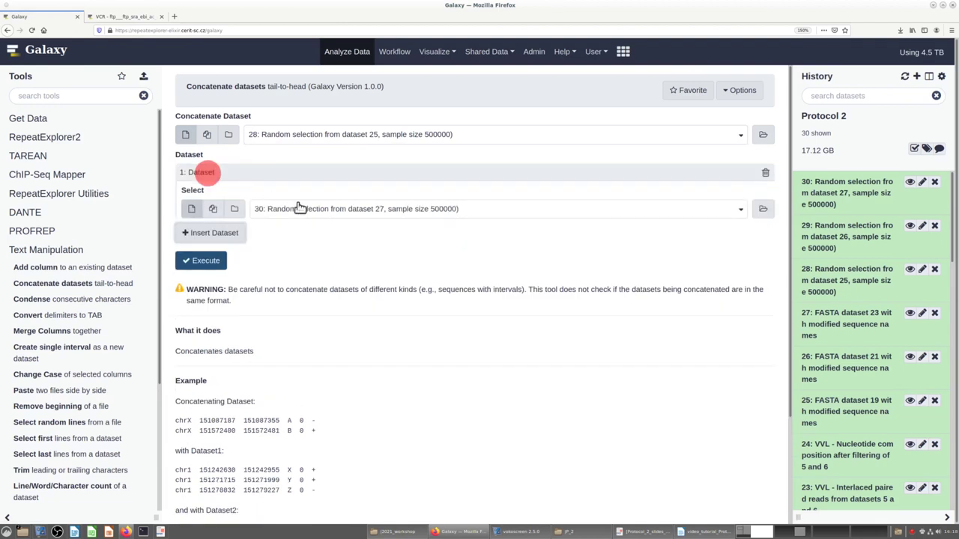
left_click(734, 212)
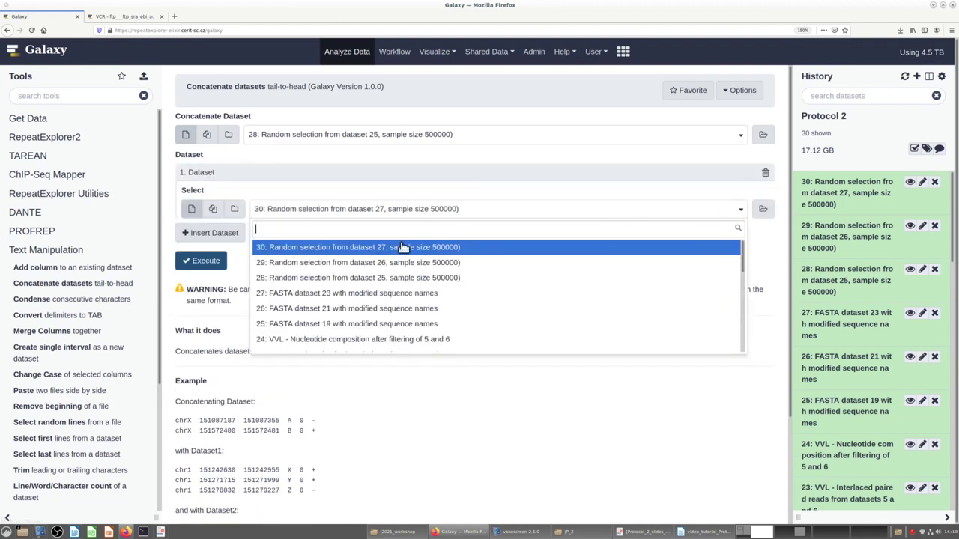
left_click(384, 262)
left_click(228, 234)
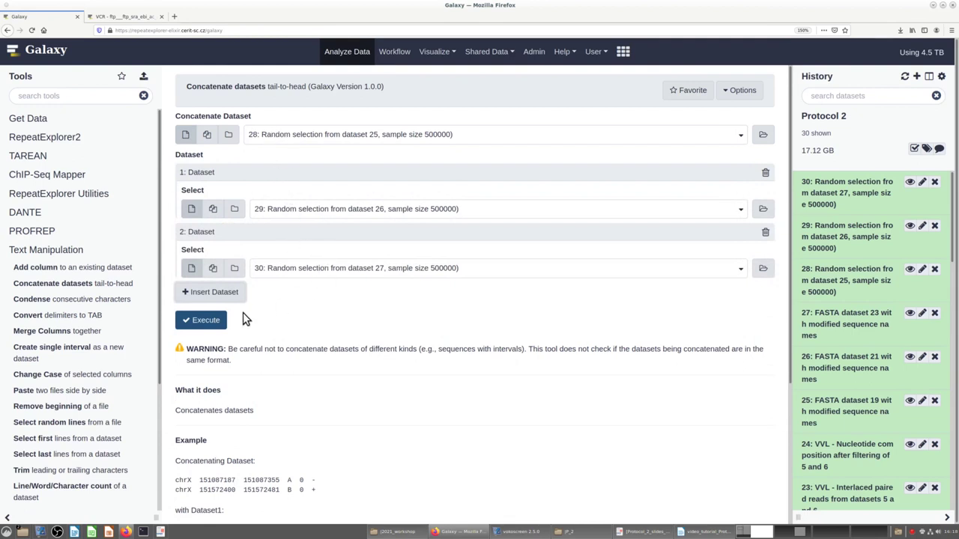
left_click(196, 321)
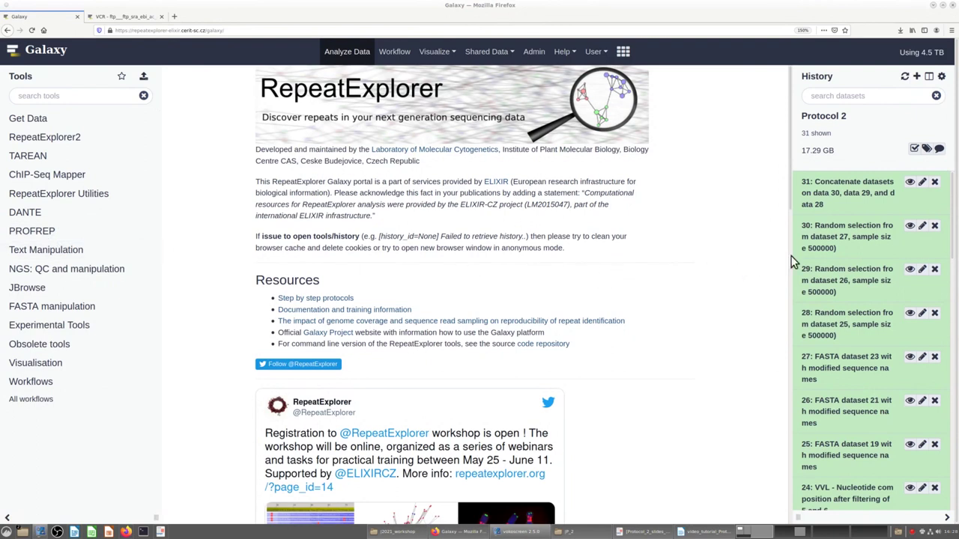
- Start RepeatExplorer2 clustering on dataset 31 with paired-end reads Yes and read sampling No
left_click(850, 200)
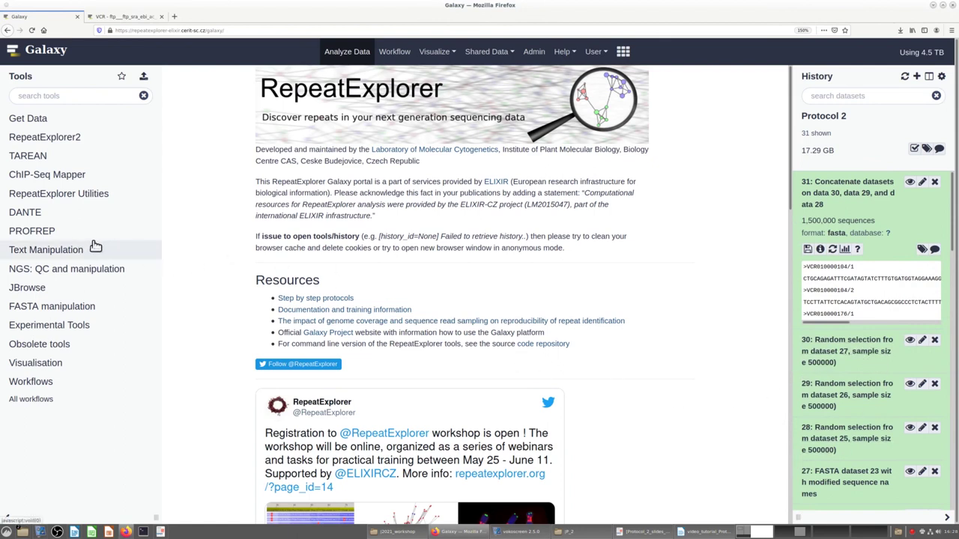
left_click(60, 137)
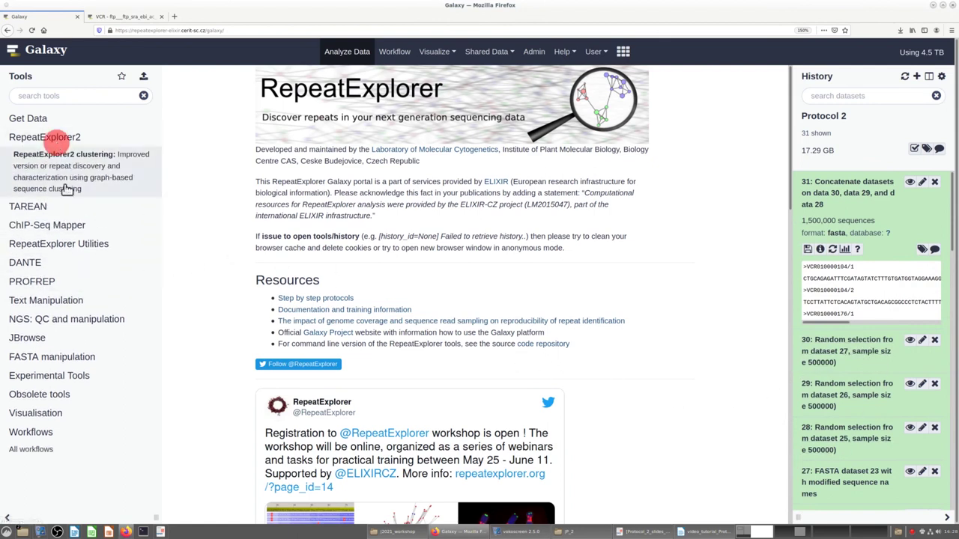
left_click(62, 165)
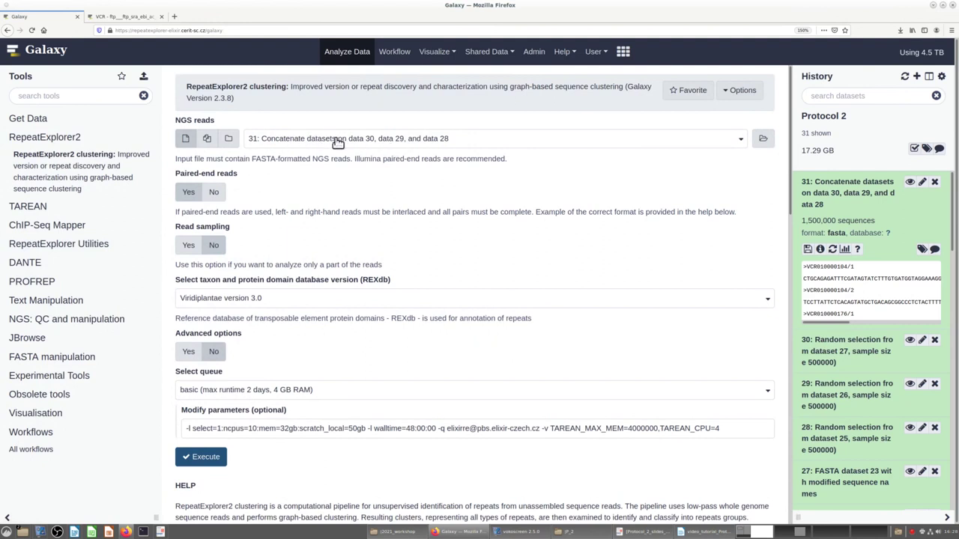
left_click(188, 192)
left_click(213, 245)
scroll(326, 347, "down", 2)
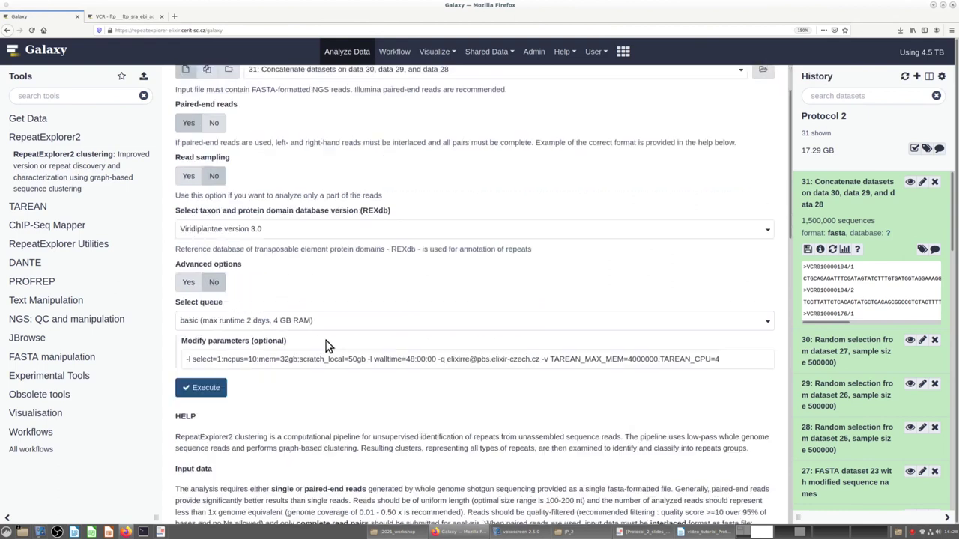
- Enable advanced options and comparative analysis of multiple samples
left_click(182, 272)
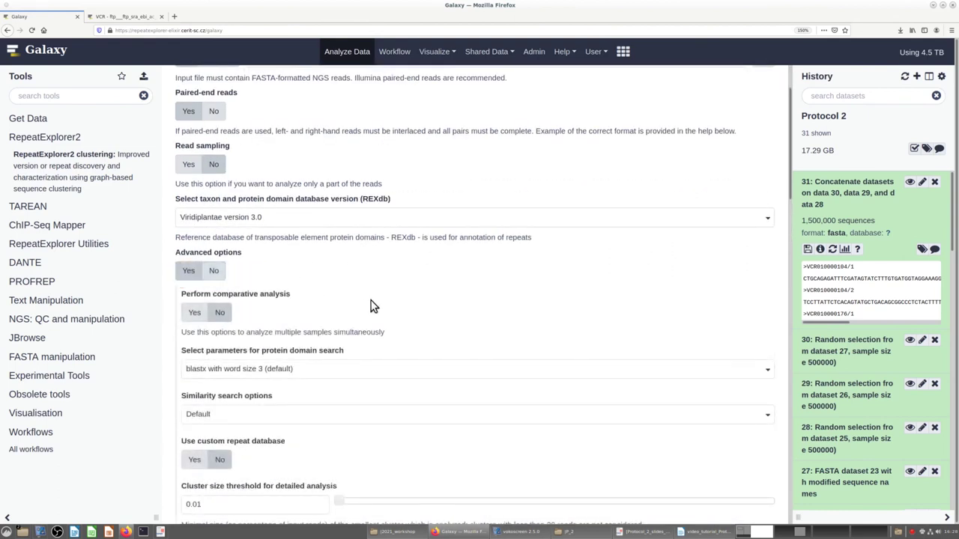
left_click(195, 312)
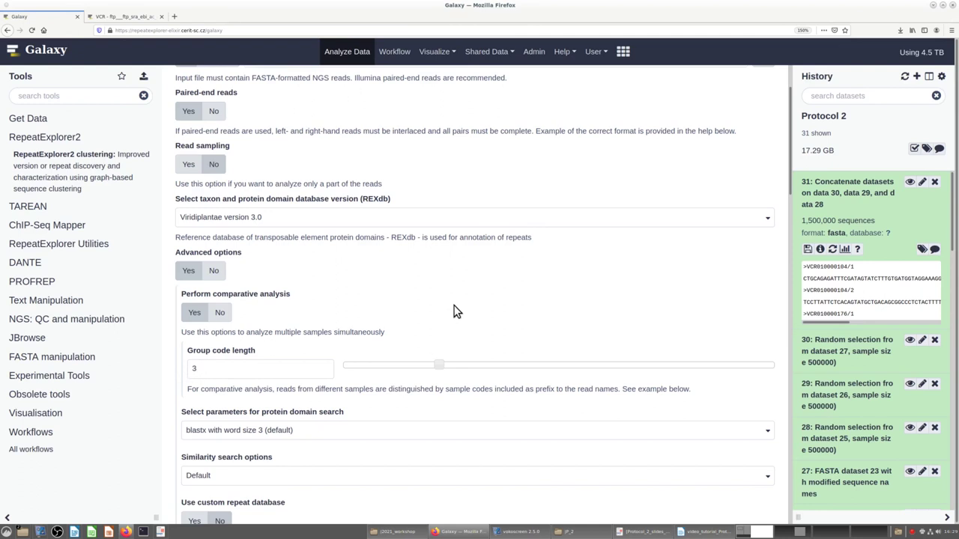
scroll(421, 282, "down", 3)
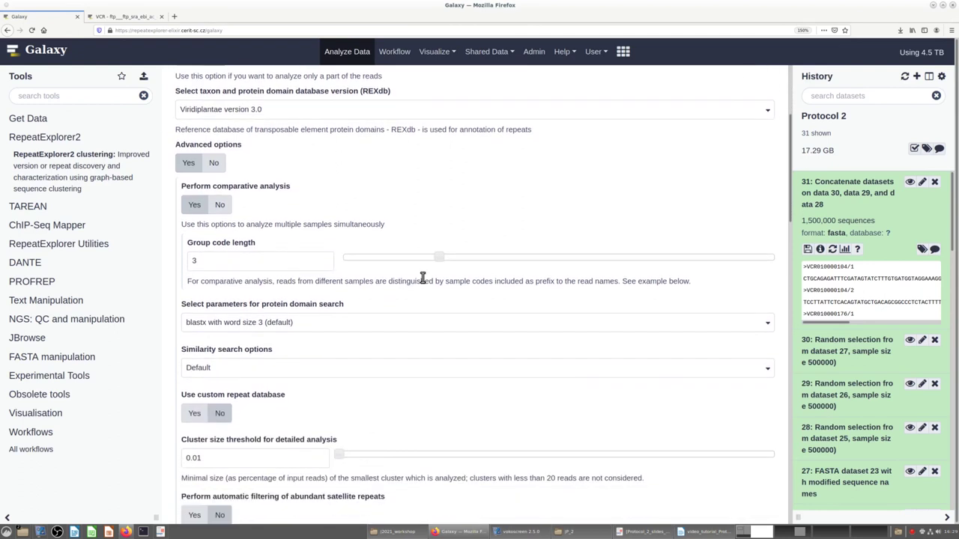
scroll(431, 269, "down", 3)
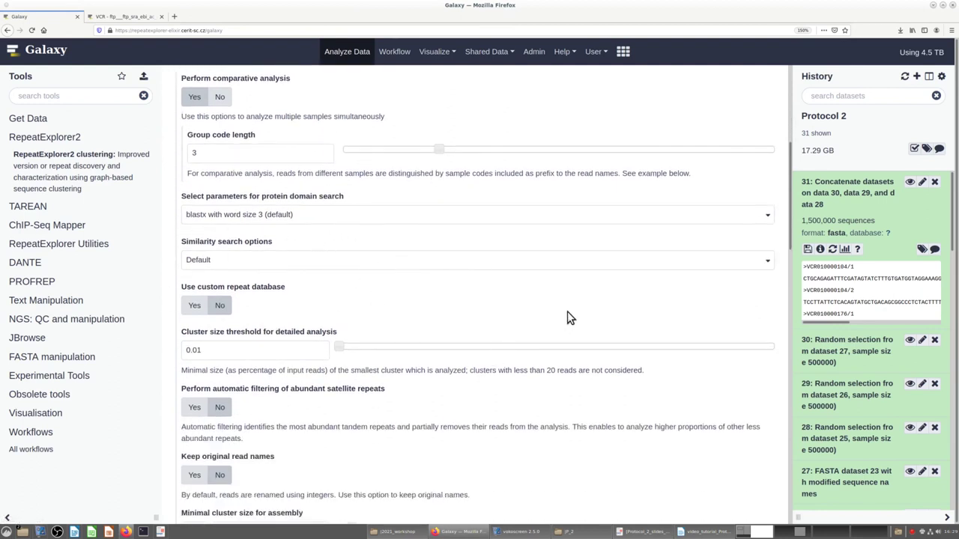
scroll(566, 318, "down", 5)
scroll(565, 321, "down", 4)
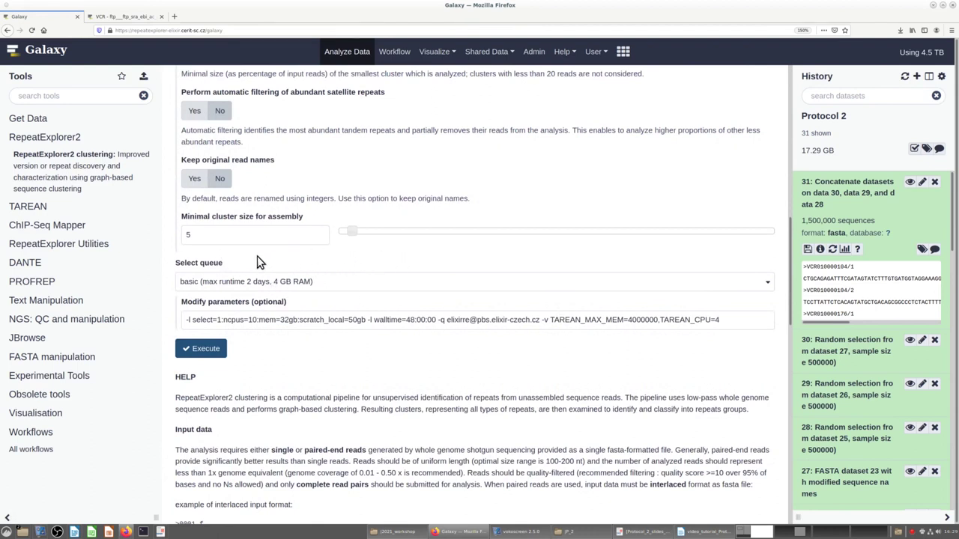
- Run the clustering on the long queue (max 2 weeks, 64 GB RAM)
left_click(767, 282)
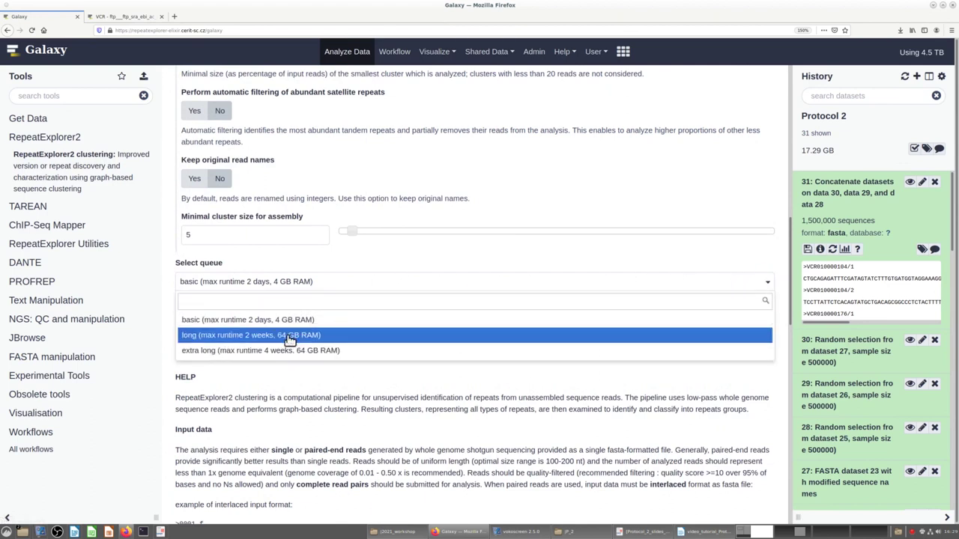
left_click(281, 335)
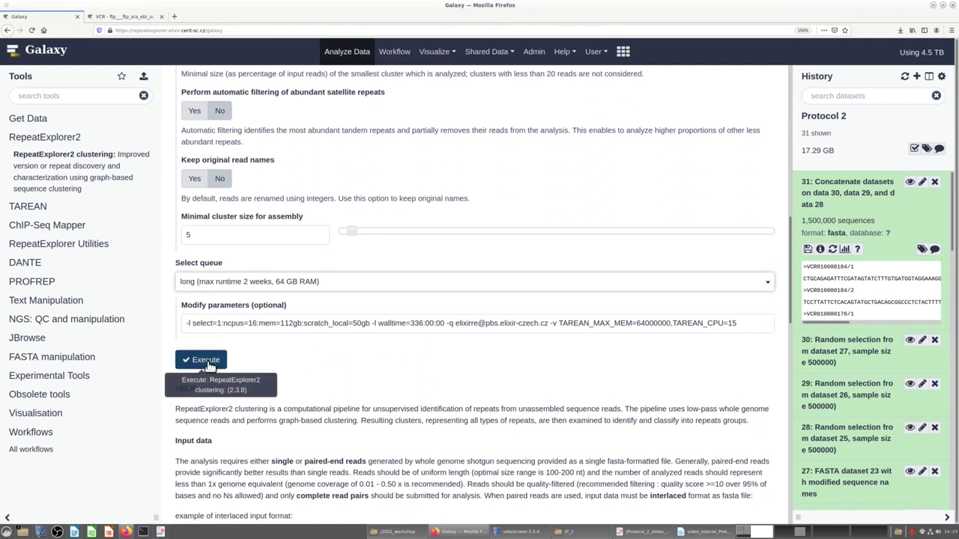
left_click(208, 363)
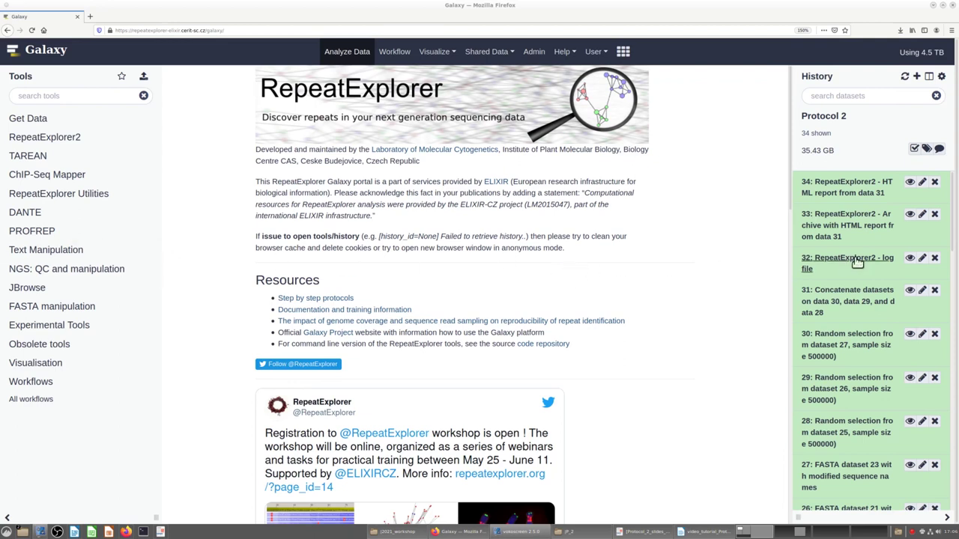
- Open dataset 34's HTML report in a new tab and switch to its Clustering summary
right_click(910, 185)
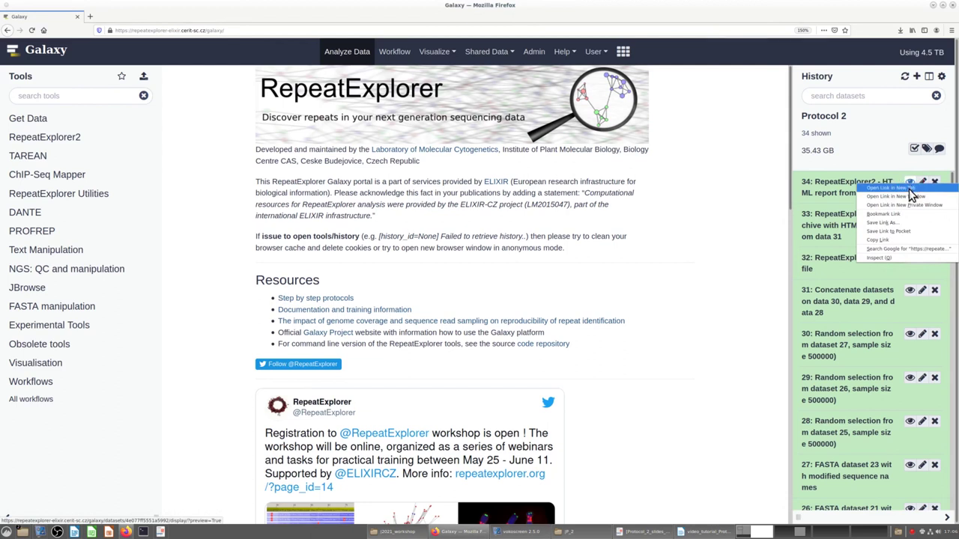
left_click(909, 189)
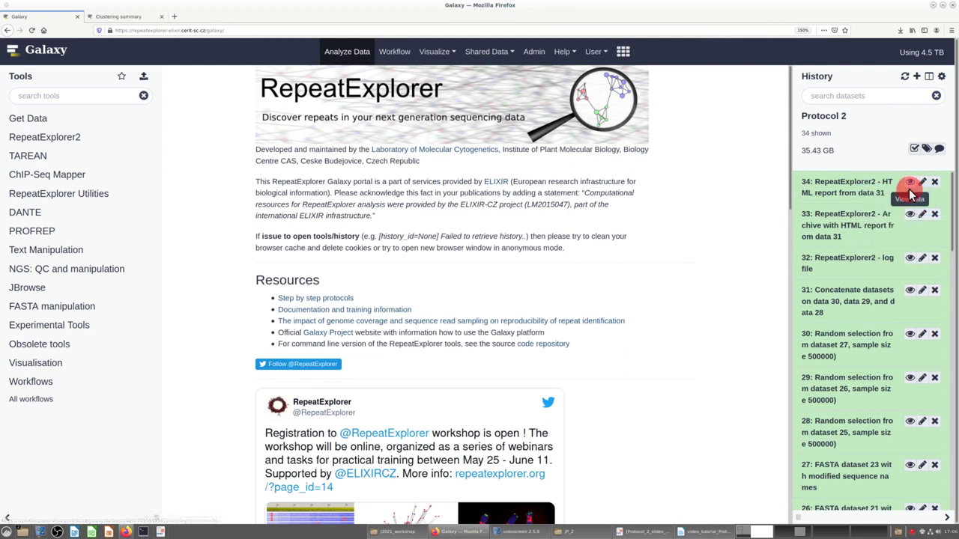
left_click(118, 16)
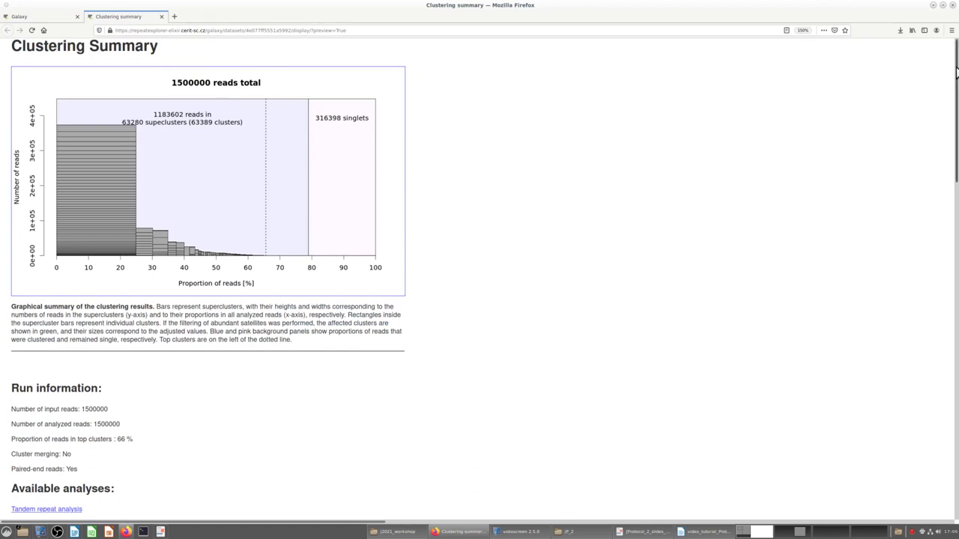
- Scroll to the Comparative analysis table and per-cluster VVL/VCR/VGR read-count plot
left_click_drag(955, 71, 941, 124)
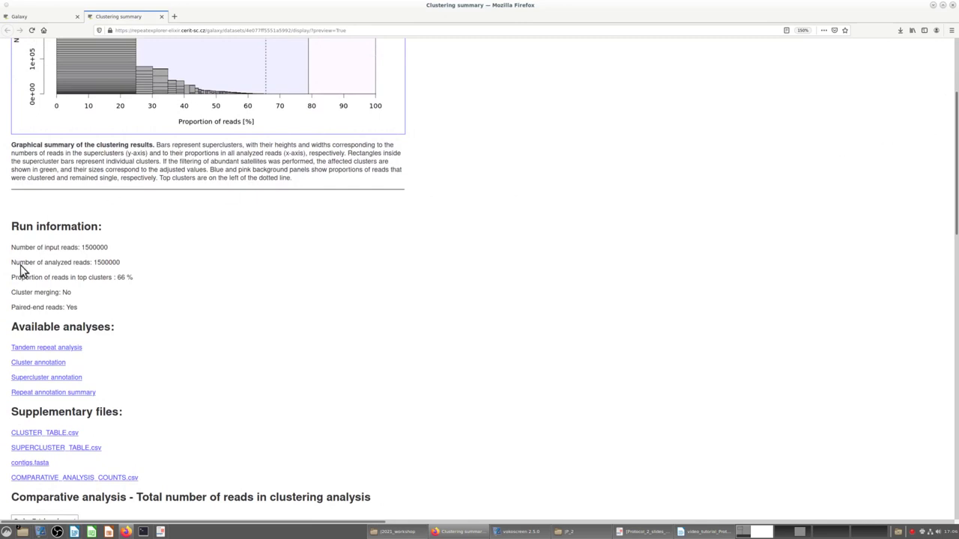
scroll(394, 311, "down", 5)
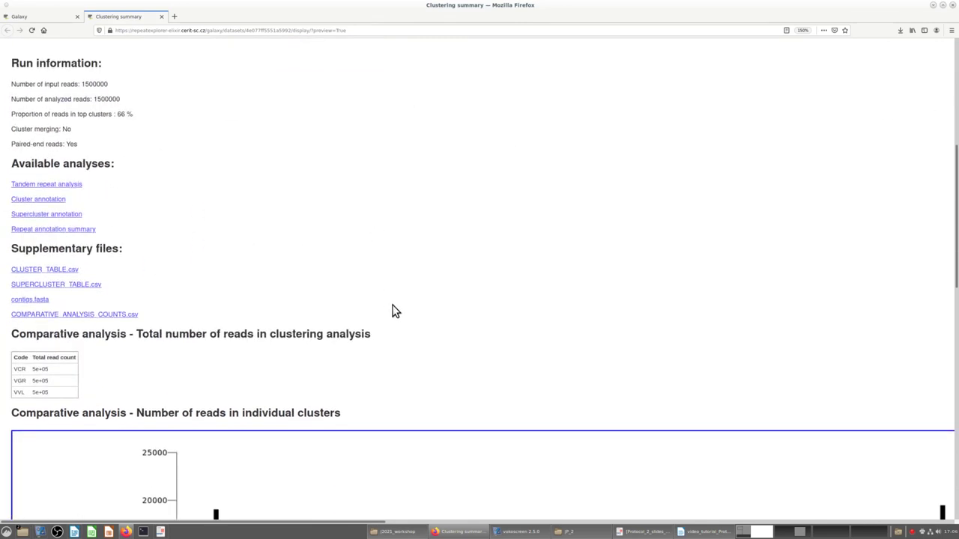
scroll(371, 262, "down", 3)
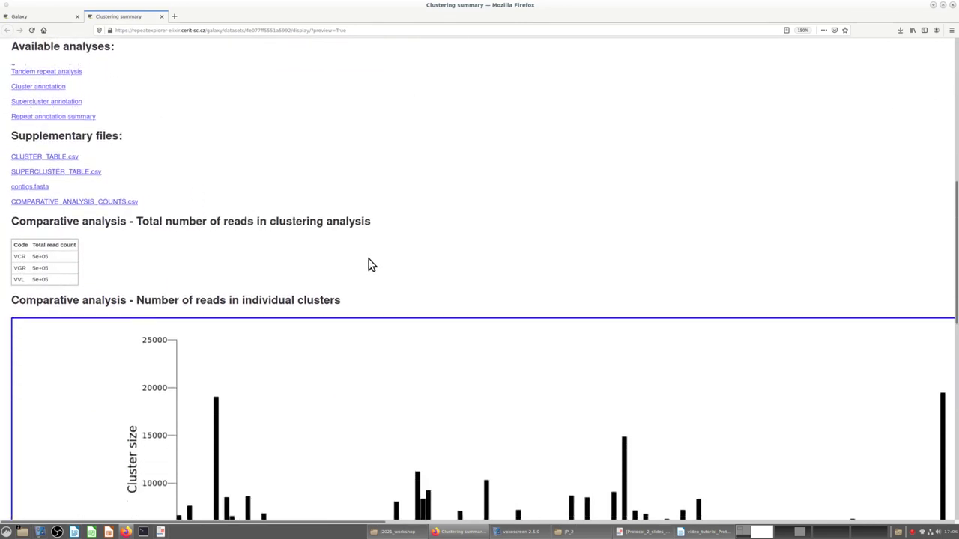
scroll(371, 262, "down", 3)
scroll(369, 263, "down", 1)
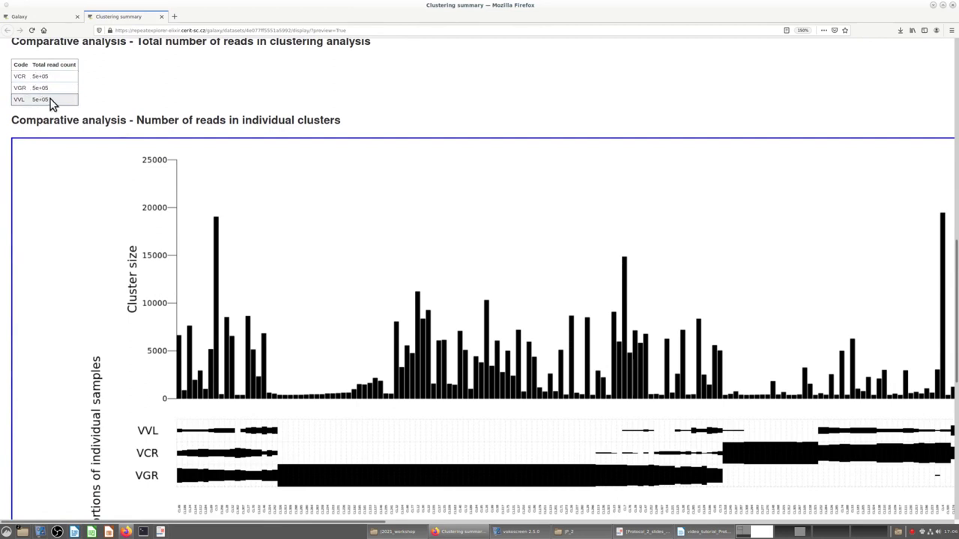
scroll(207, 102, "down", 2)
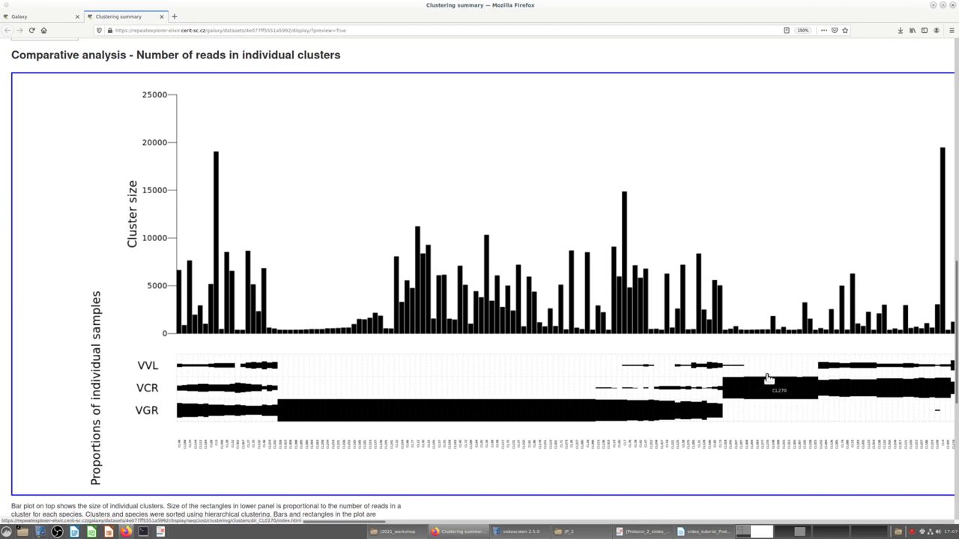
scroll(766, 376, "up", 5)
scroll(763, 370, "up", 2)
scroll(762, 372, "up", 4)
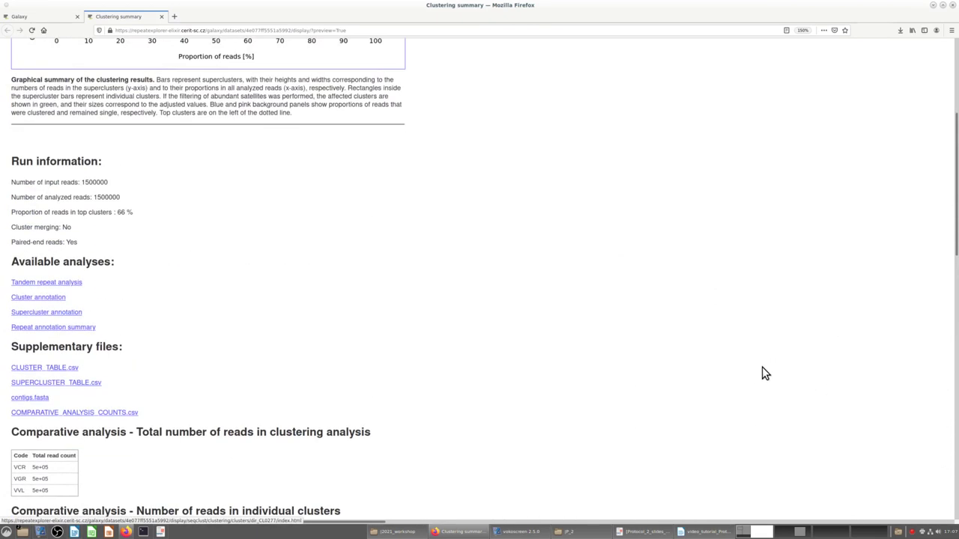
scroll(763, 373, "up", 4)
scroll(763, 373, "up", 2)
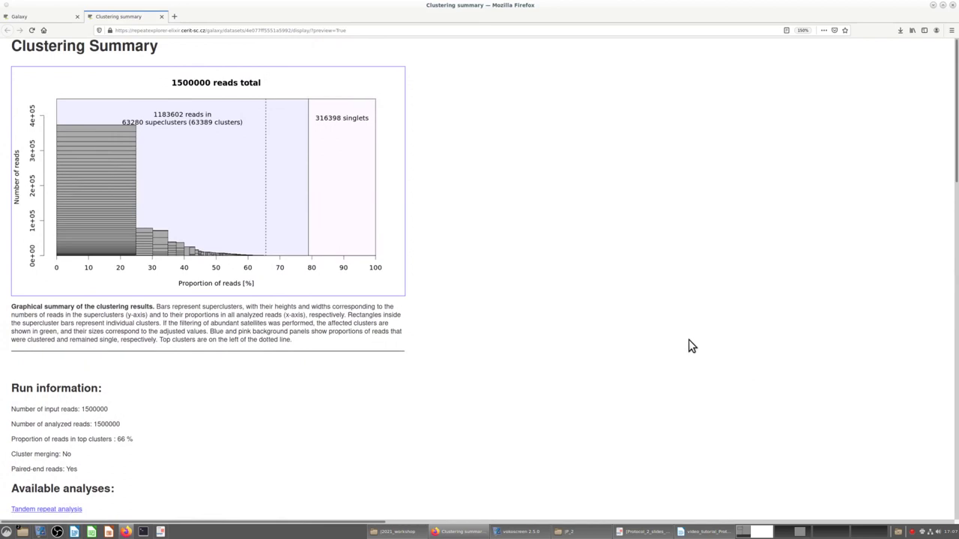
- Save dataset 33's zip archive into the P2_comparative folder
left_click(50, 19)
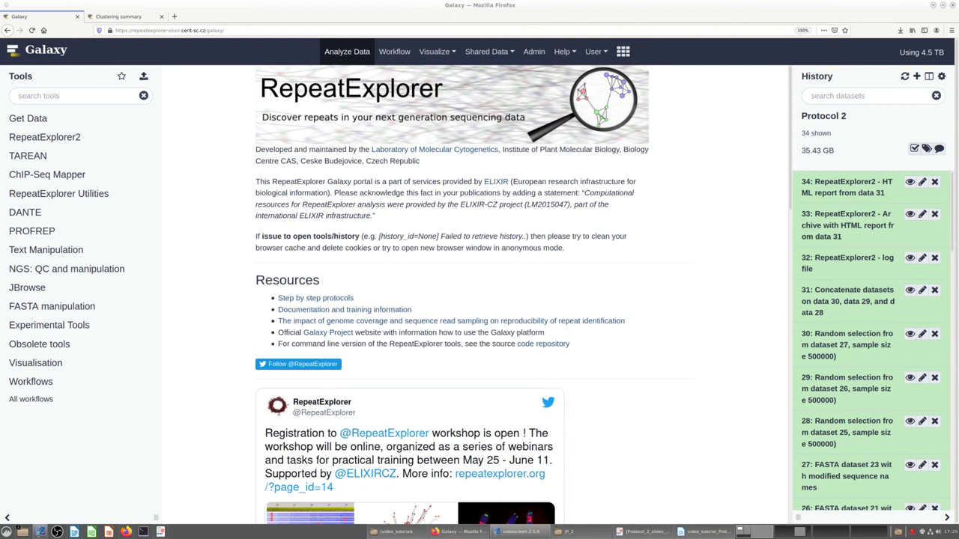
left_click(885, 219)
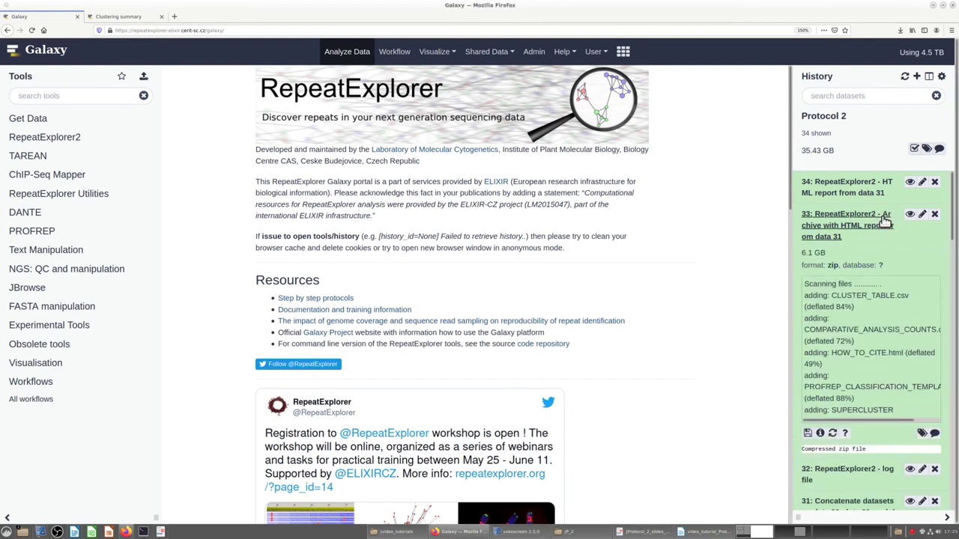
left_click(808, 434)
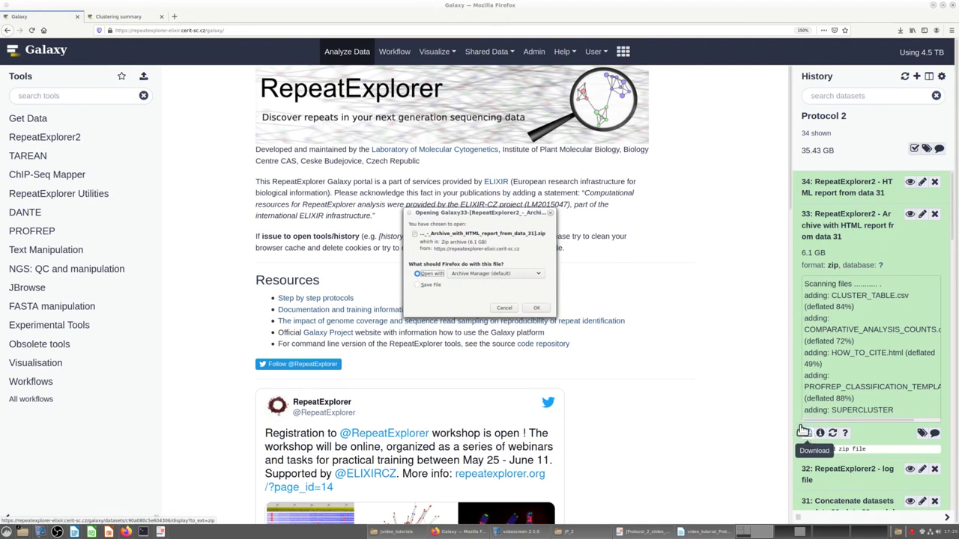
left_click(424, 285)
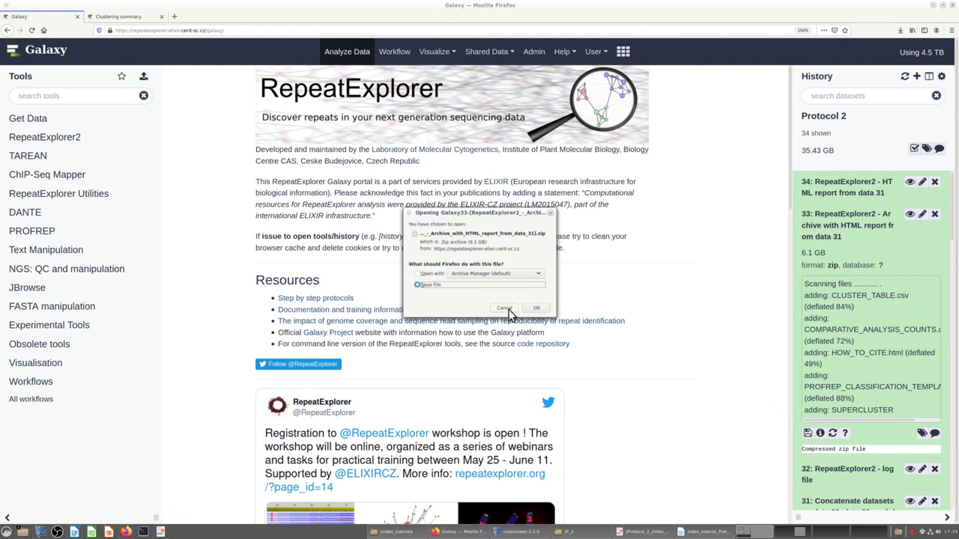
left_click(537, 308)
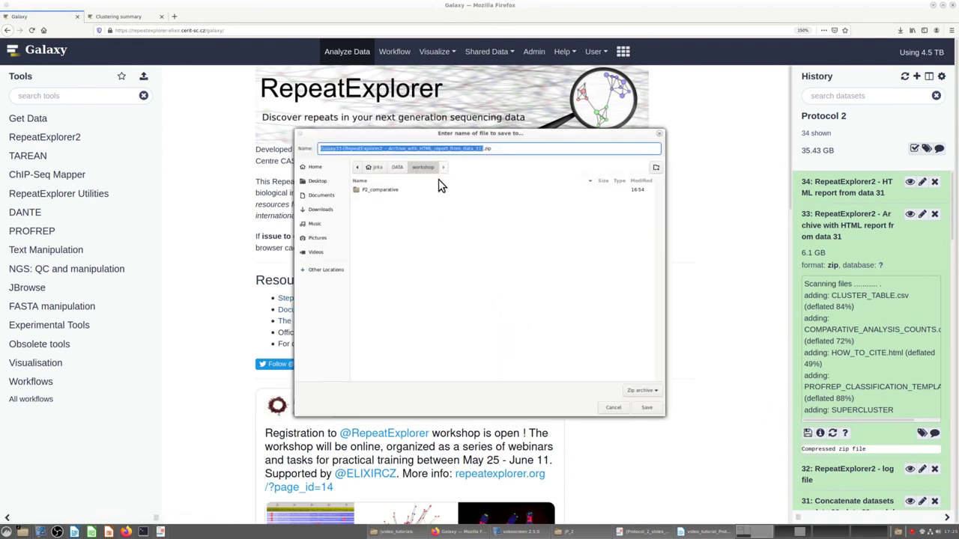
double_click(390, 190)
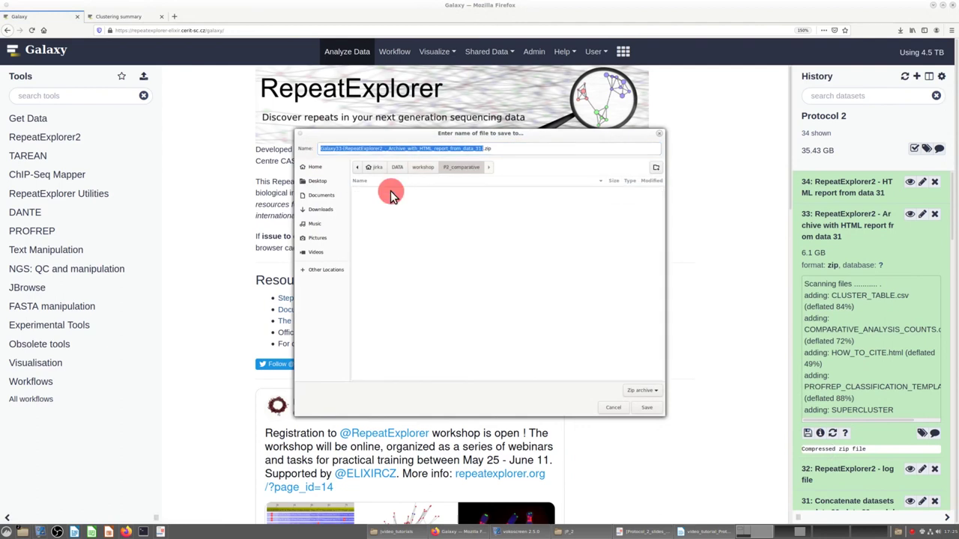
left_click(648, 408)
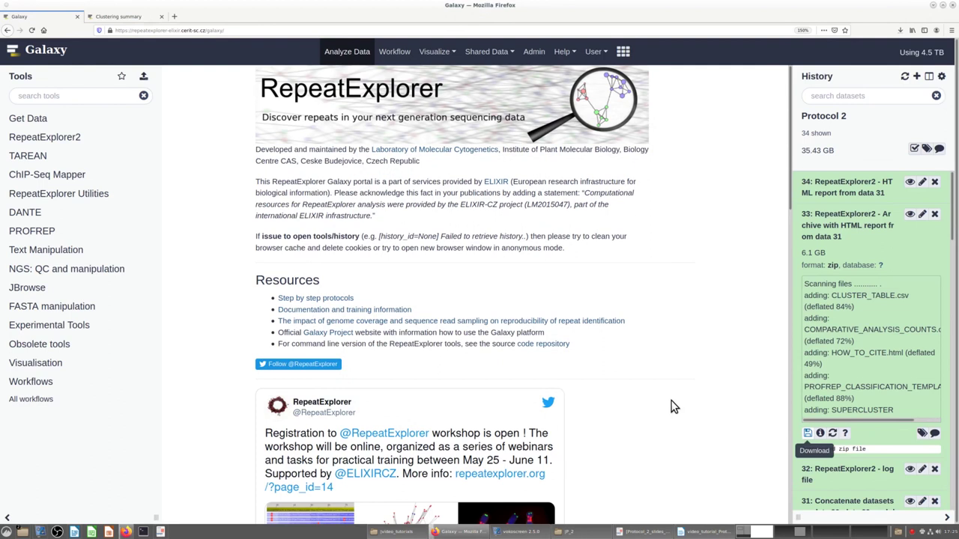
left_click(837, 219)
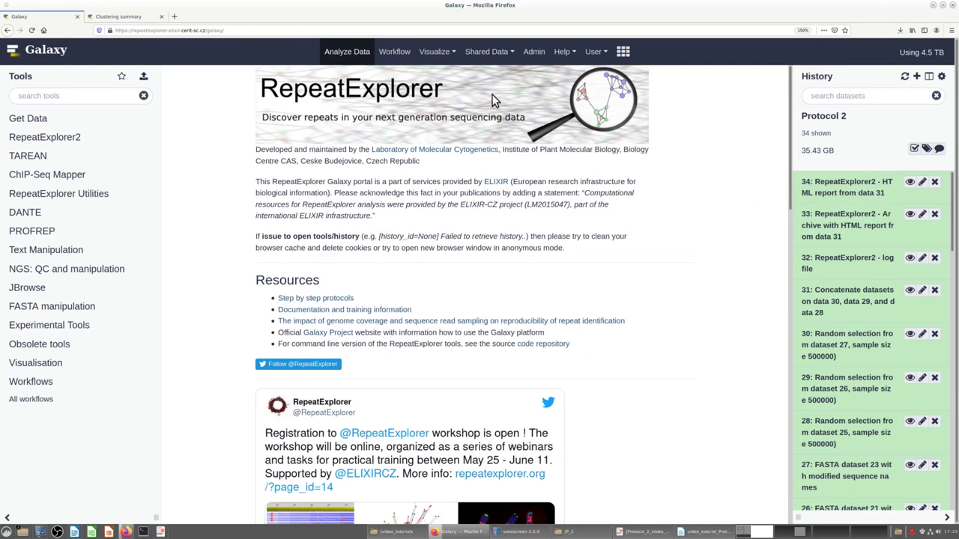
- Open the Published Histories list from the Shared Data menu
left_click(487, 51)
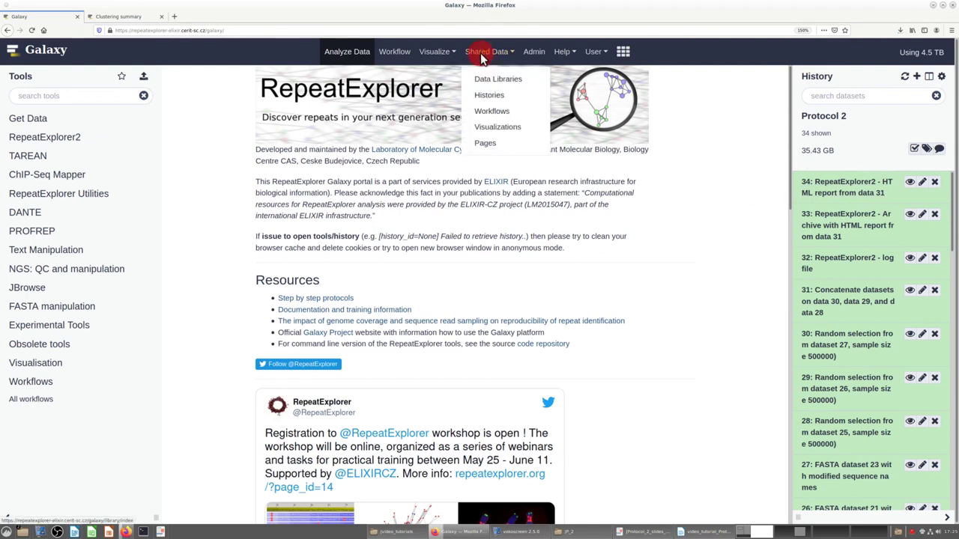
left_click(495, 95)
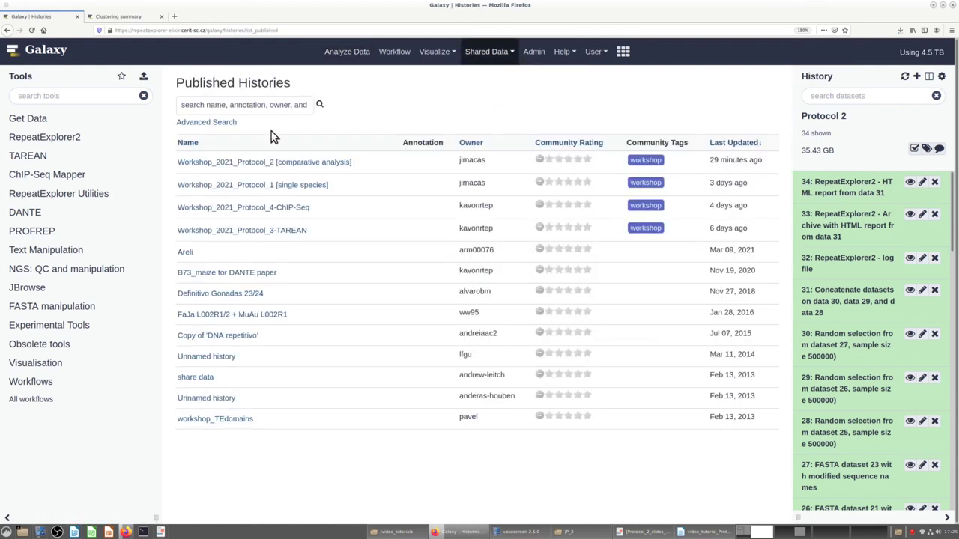